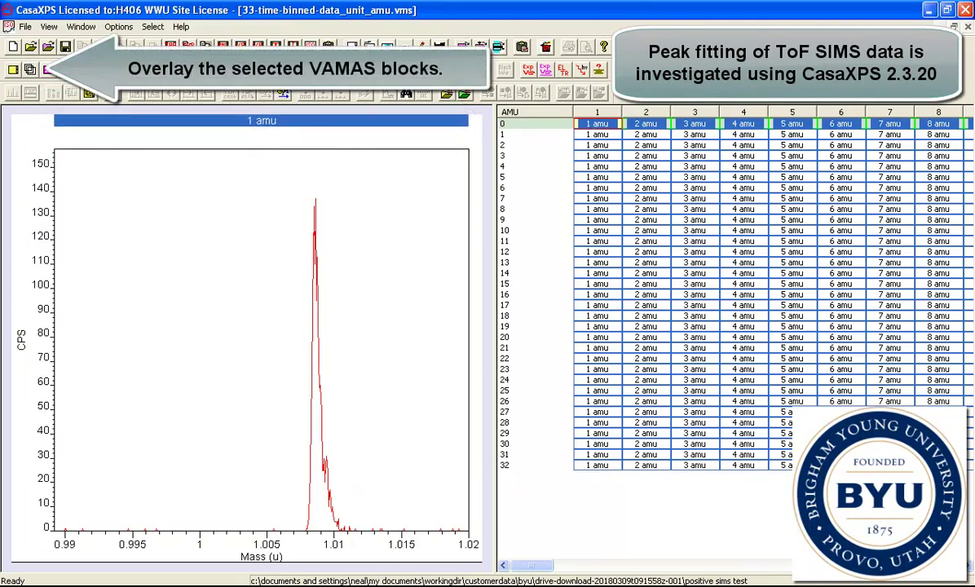
Overlay the selected VAMAS mass blocks as one spectrum spanning about 10–95 u
left_click(29, 69)
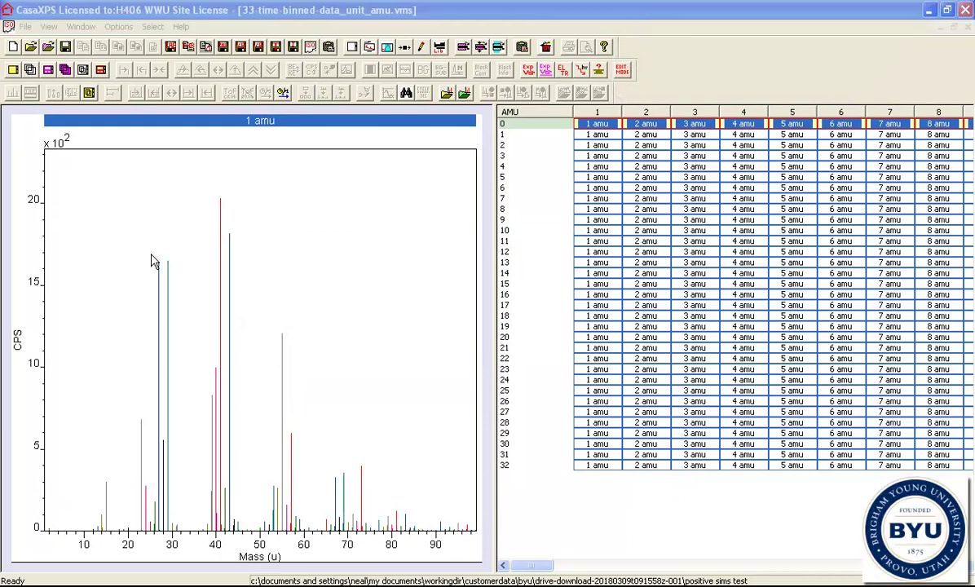
Zoom the overlay onto 24–29 u, then onto the 27–29 u peaks, then return to the full view
left_click_drag(141, 256, 169, 269)
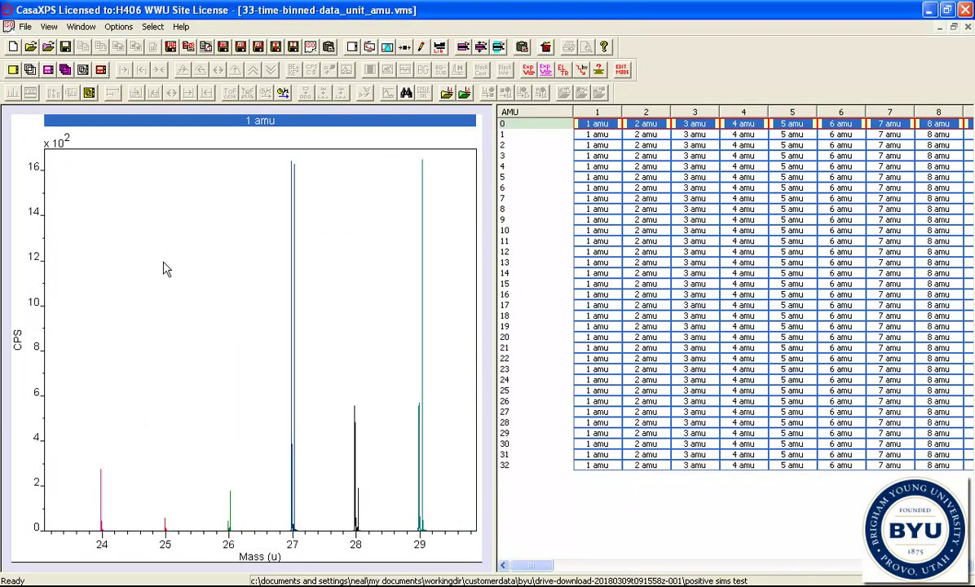
left_click_drag(274, 160, 446, 200)
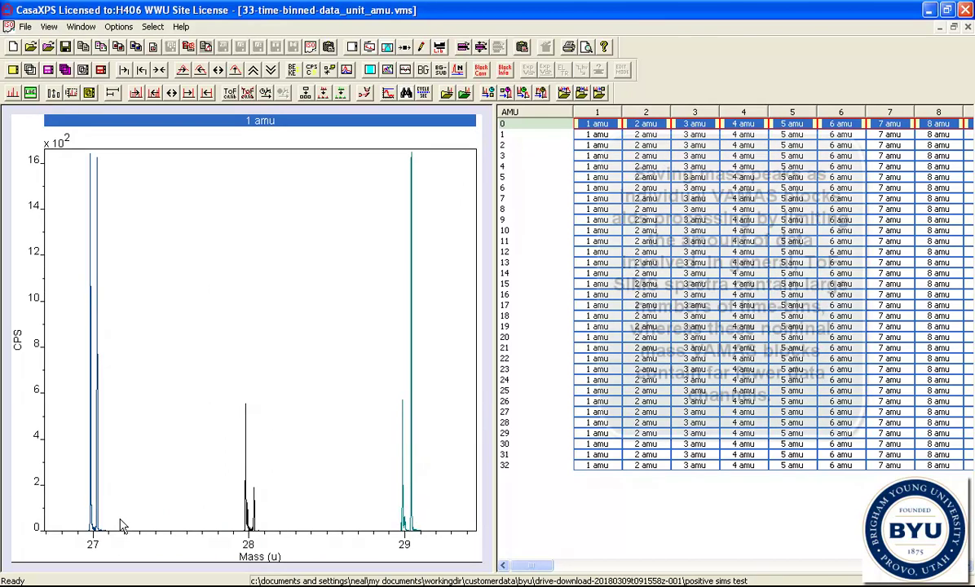
left_click_drag(122, 174, 70, 140)
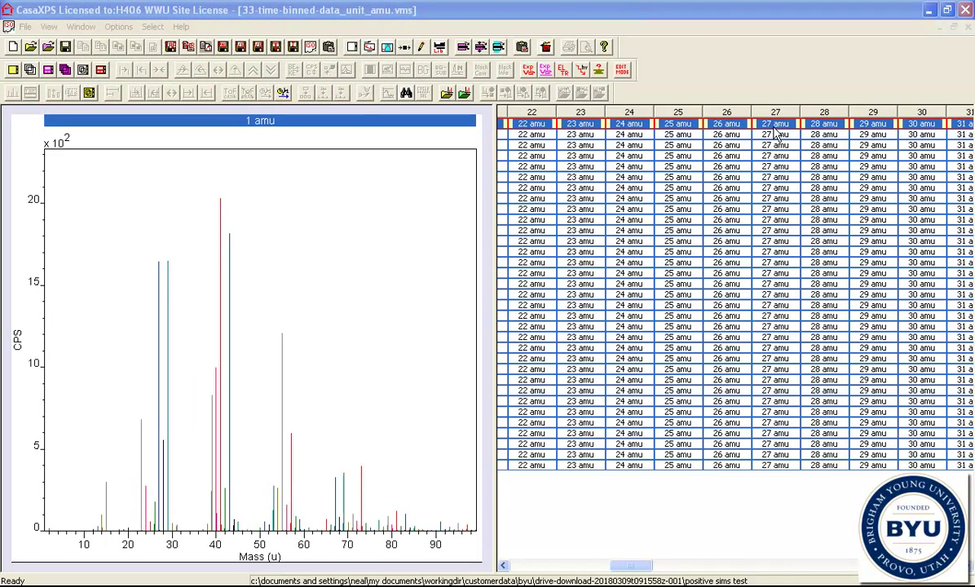
Show the 27 amu block alone, zoomed on its peaks near 26.98 and 27.02 u, after comparing 28 amu
left_click(771, 125)
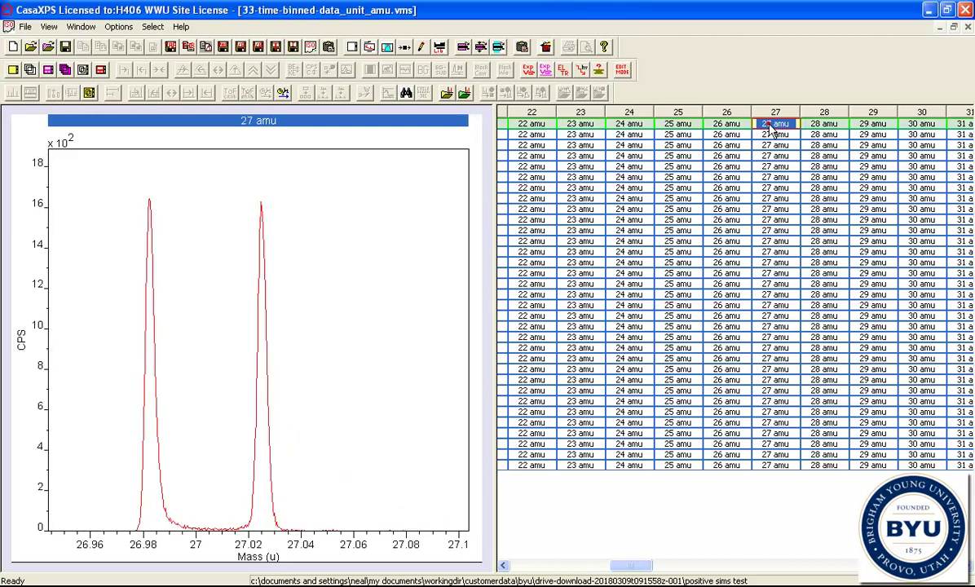
left_click(98, 173)
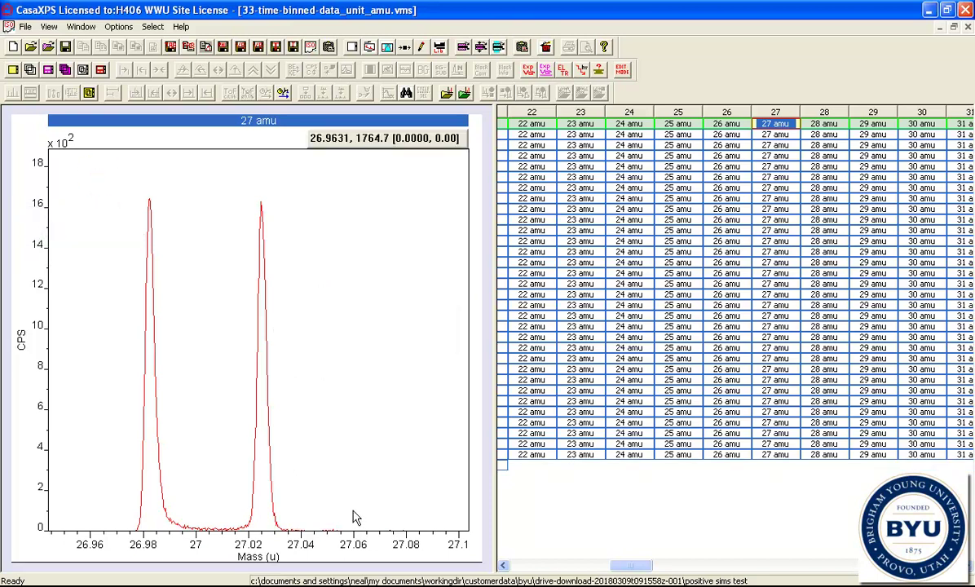
left_click(337, 530)
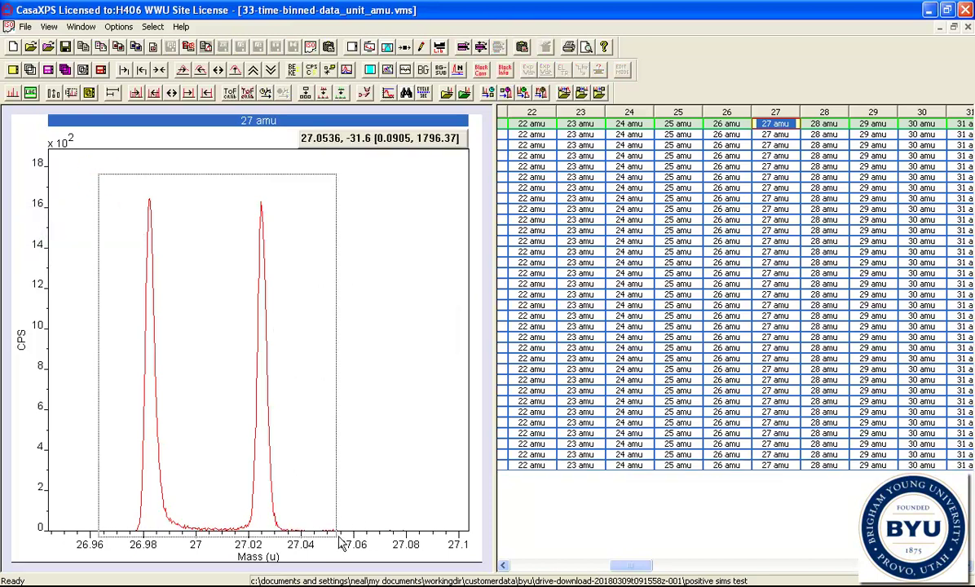
left_click(322, 471)
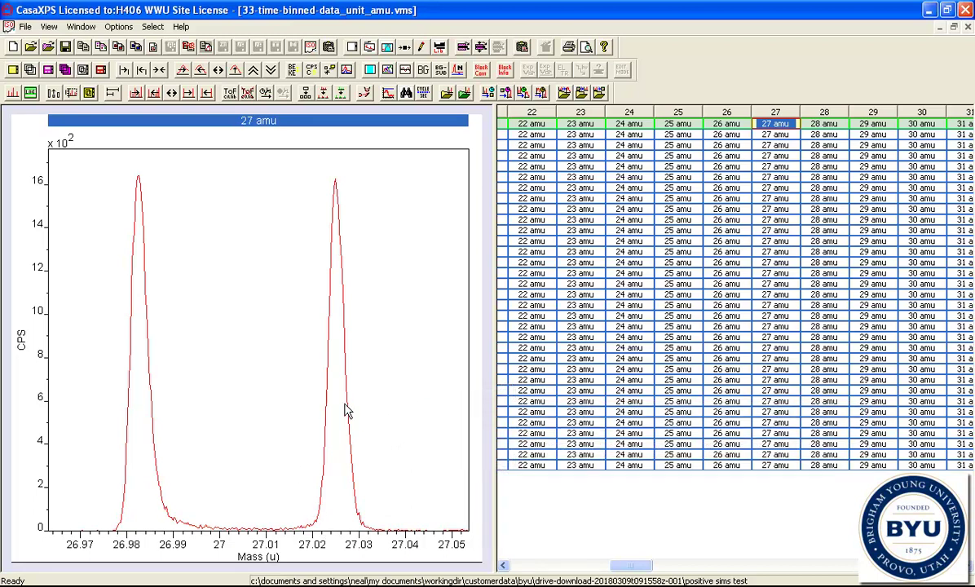
left_click(822, 124)
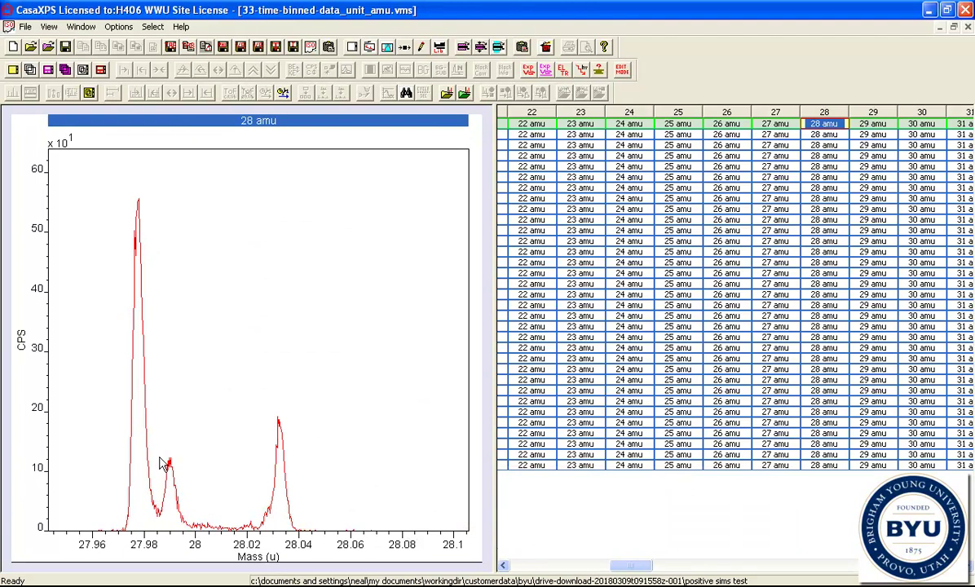
left_click(773, 124)
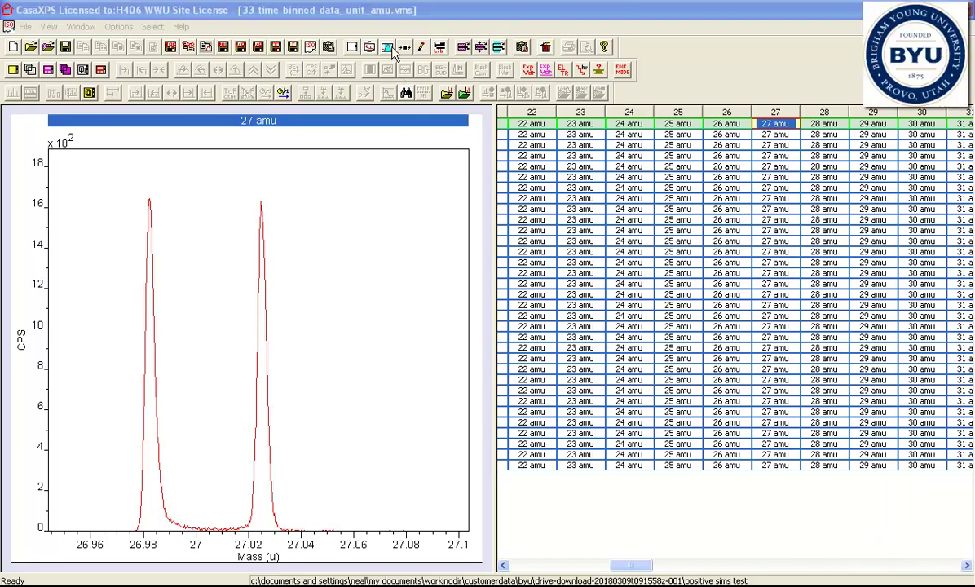
Create a zero-background region from 26.9519 to 27.0957 u covering both 27 amu peaks
left_click(388, 48)
left_click_drag(464, 98, 648, 128)
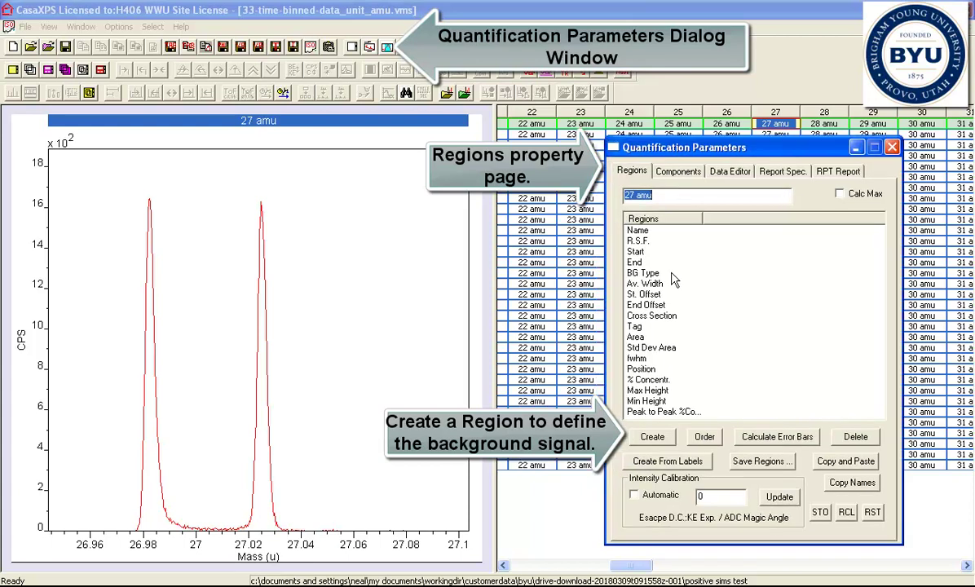
left_click(650, 438)
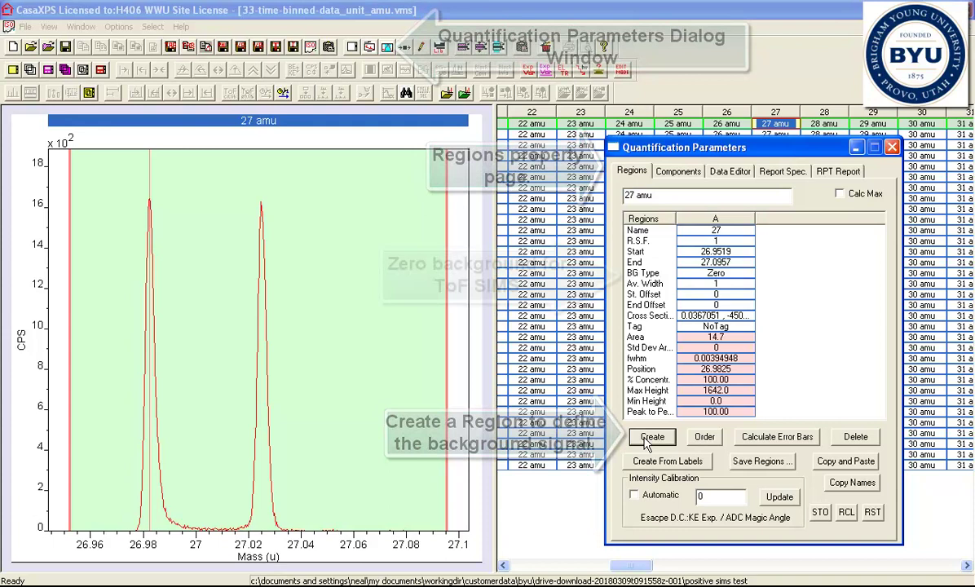
left_click(680, 255)
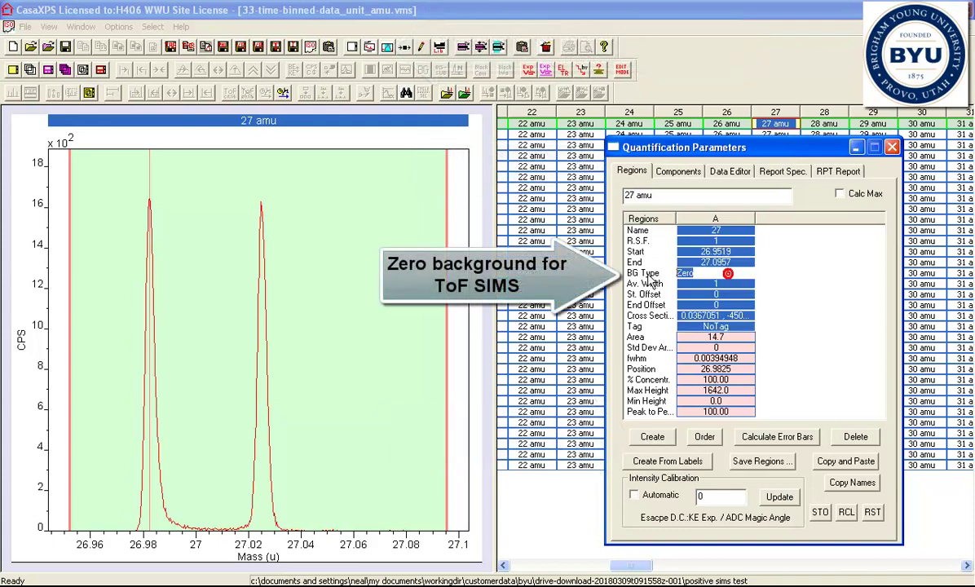
left_click(676, 172)
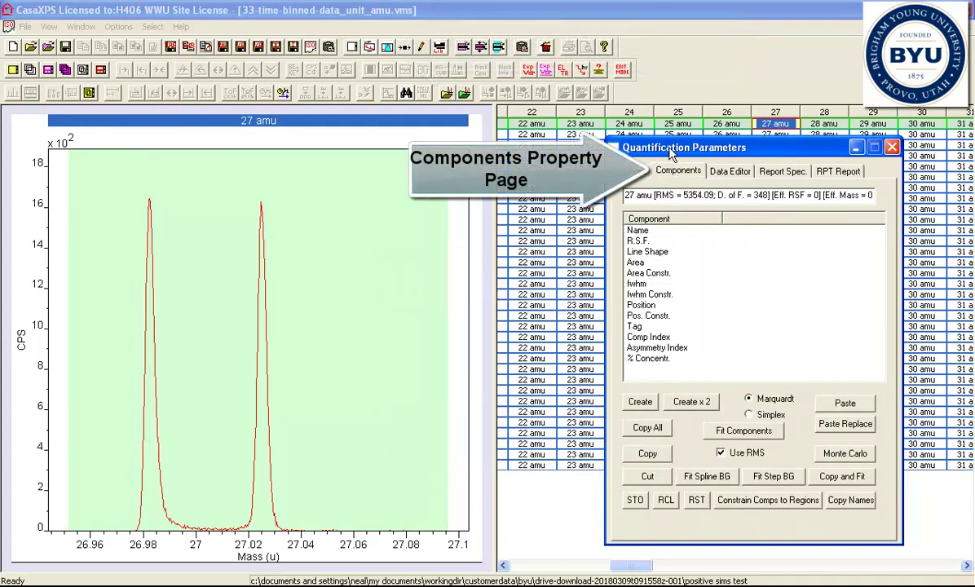
Add two synthetic components to the region and name them '27 a' and '27 b'
left_click(641, 403)
left_click(641, 403)
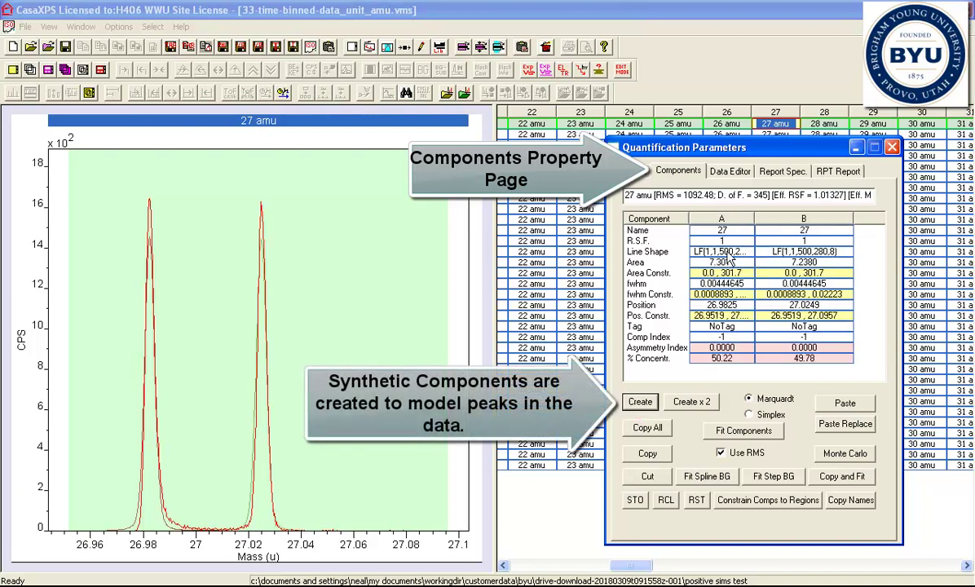
left_click(728, 232)
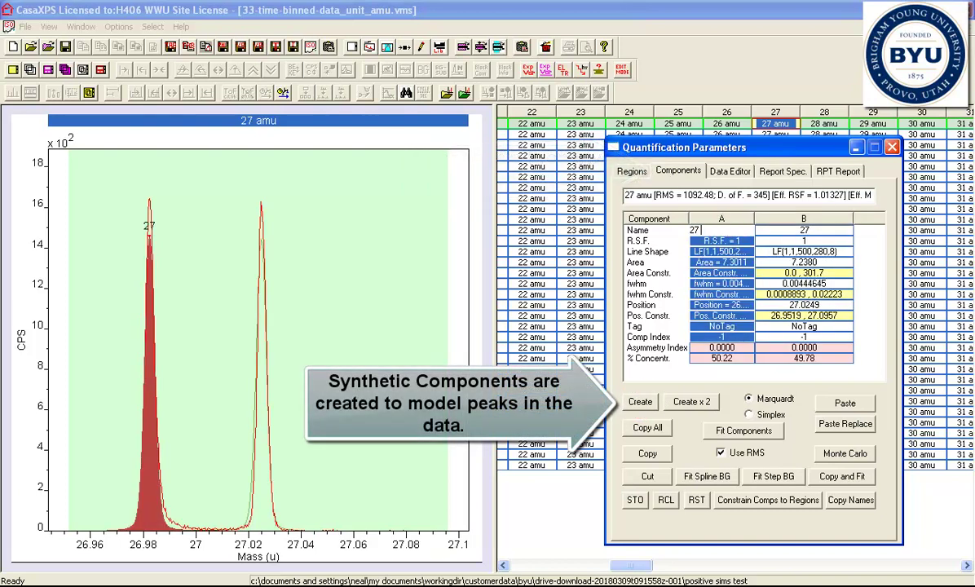
left_click(803, 231)
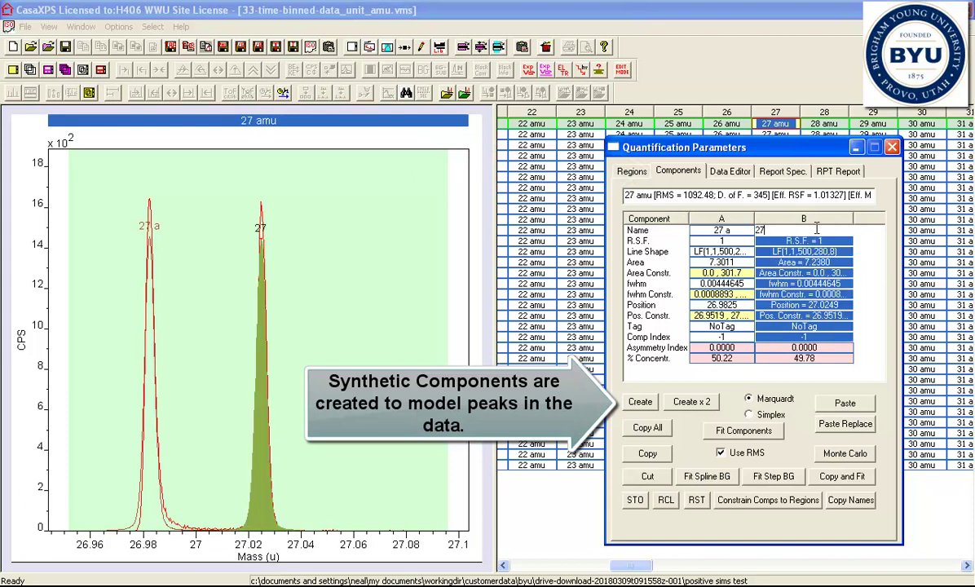
type("b")
key("Return")
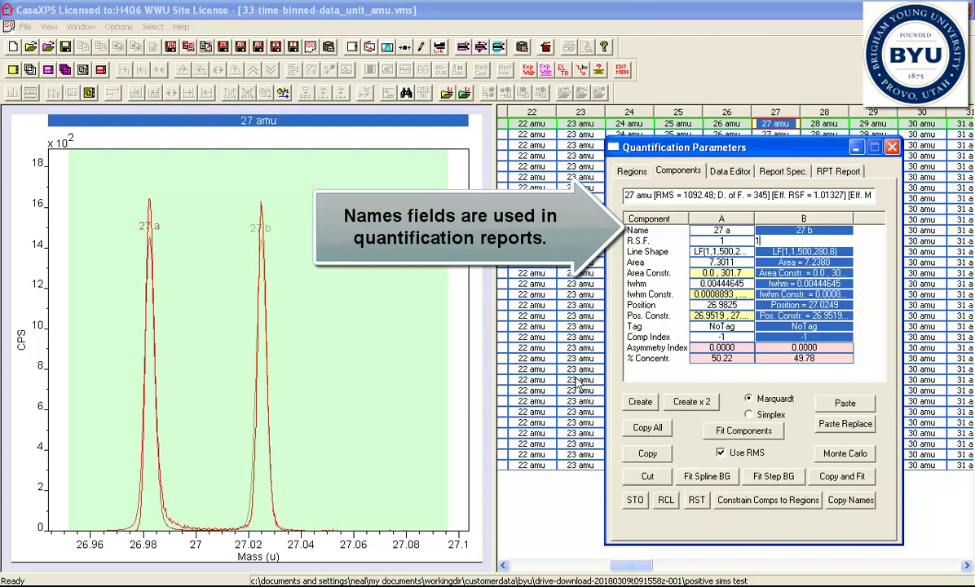
left_click(723, 252)
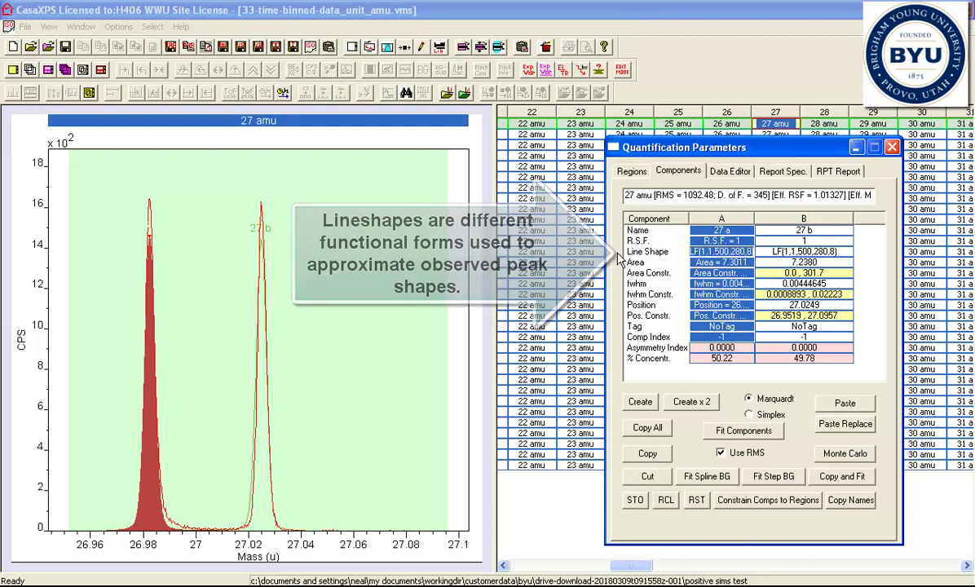
Give component 27 a the QA(1,0) line shape and shift it to about 26.991 u
type("ga(1)")
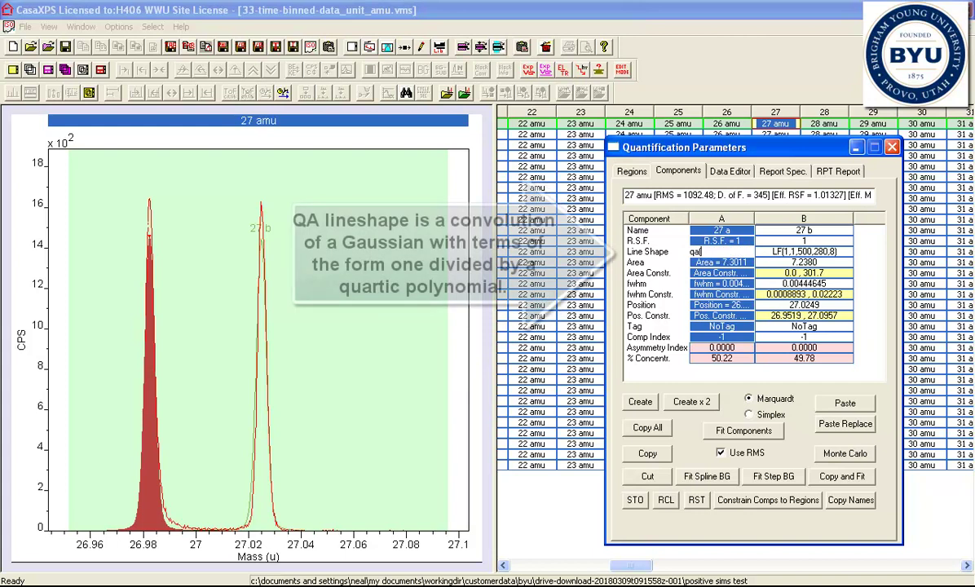
type(",0")
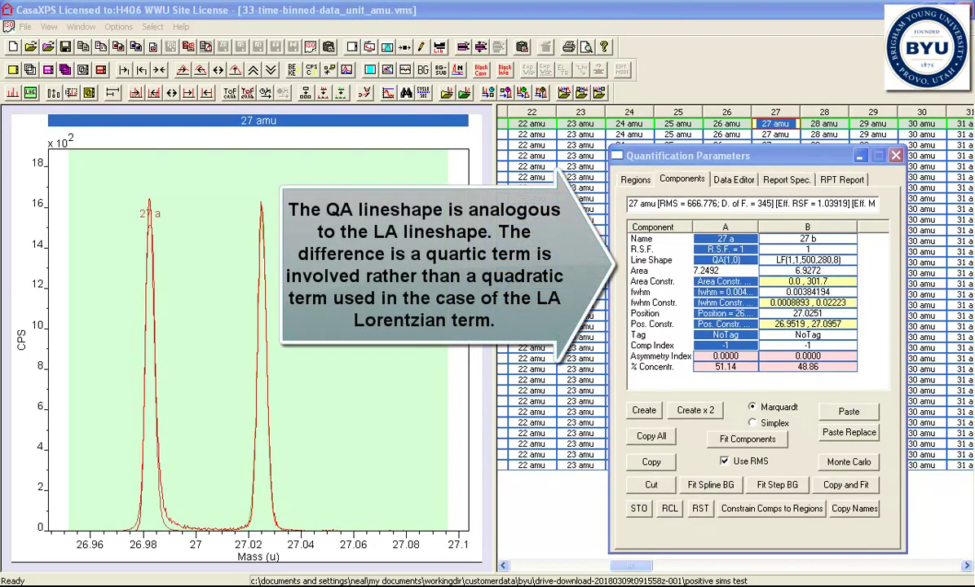
left_click_drag(115, 205, 195, 531)
left_click(167, 359)
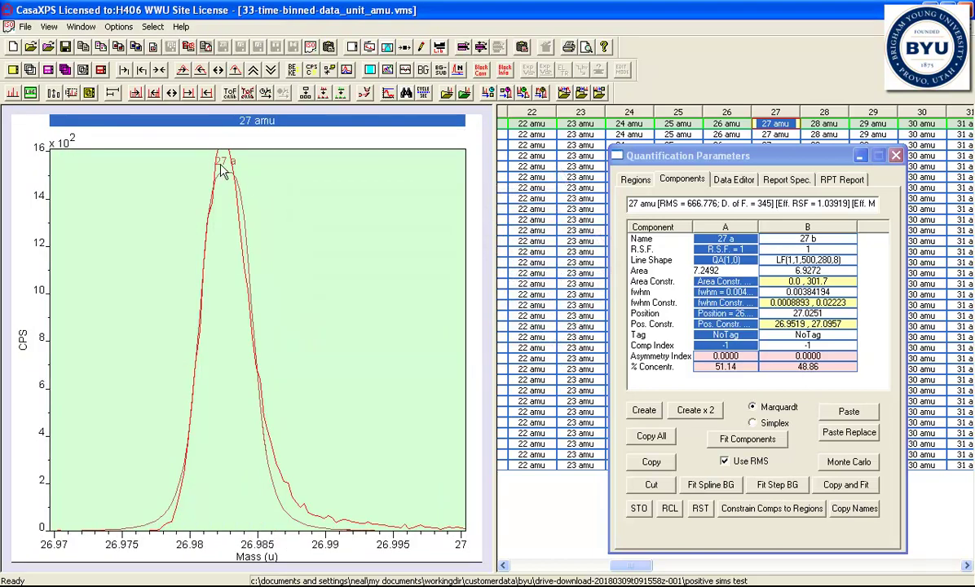
left_click_drag(212, 163, 351, 214)
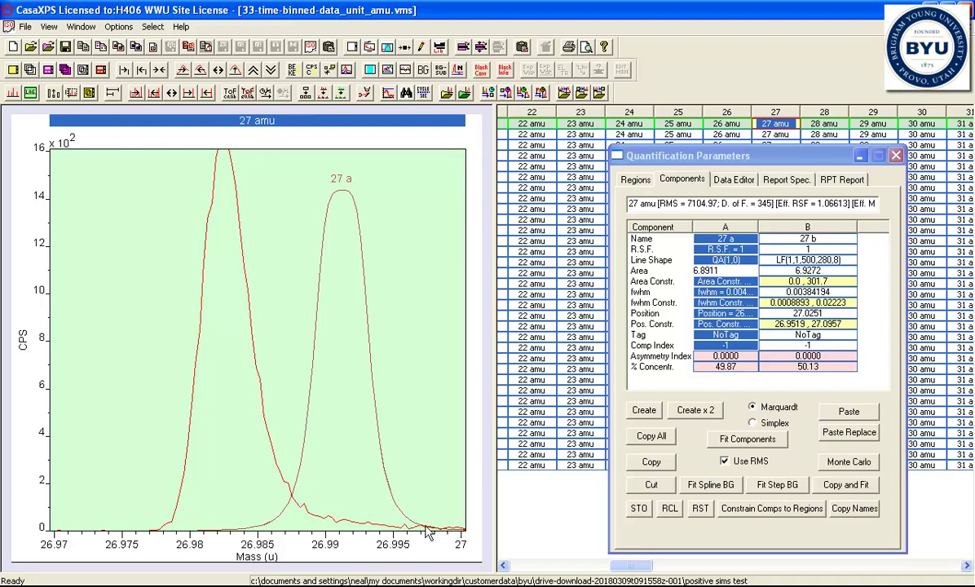
Try an LA(1,0) line shape on component 27 a, then revert it to QA(1,0)
left_click(698, 259)
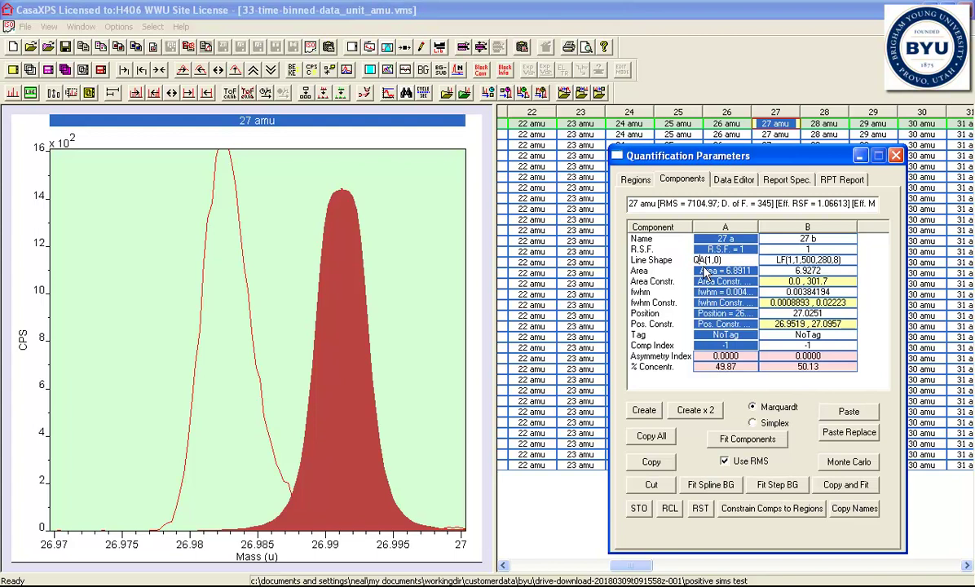
key("BackSpace")
type("L")
key("Return")
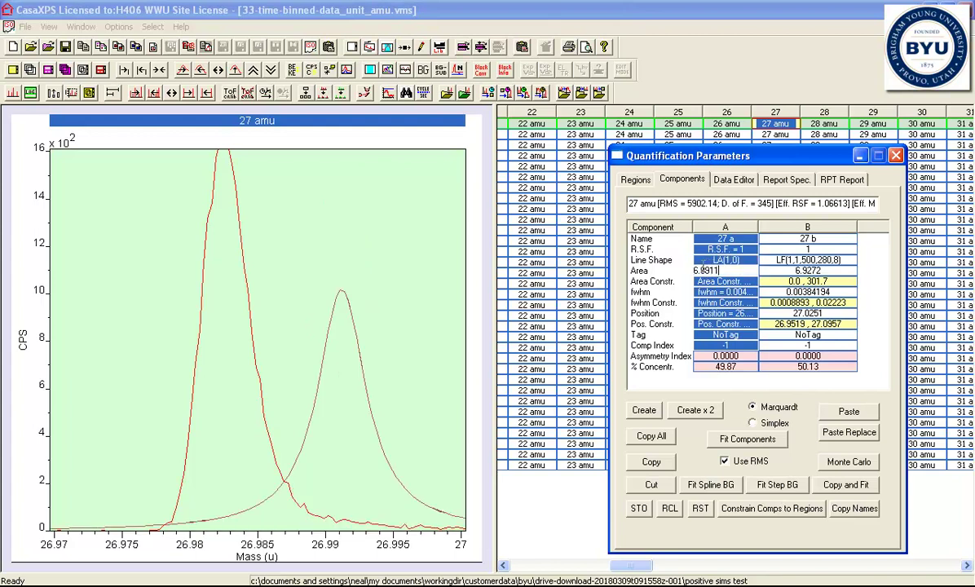
left_click(342, 294)
left_click_drag(341, 295, 334, 262)
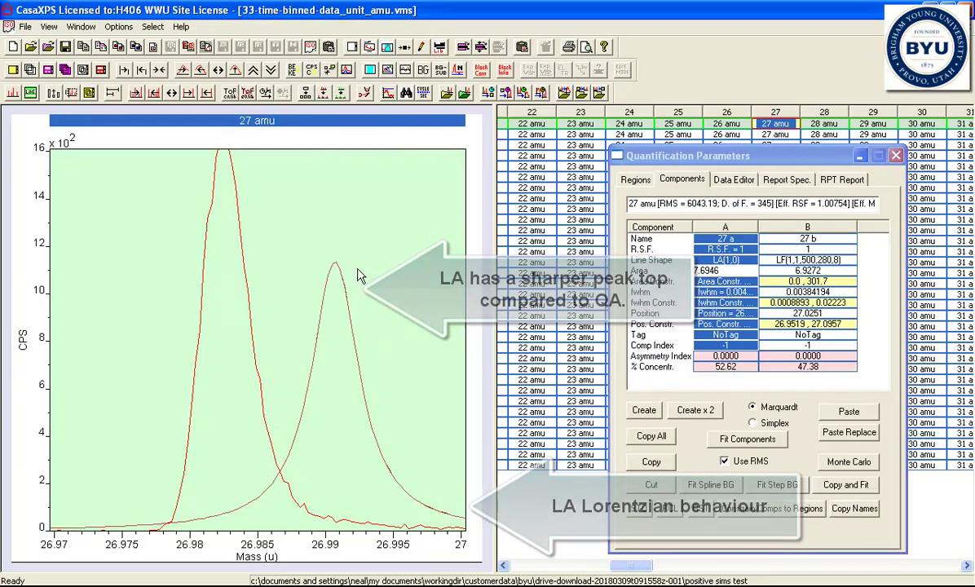
left_click(717, 259)
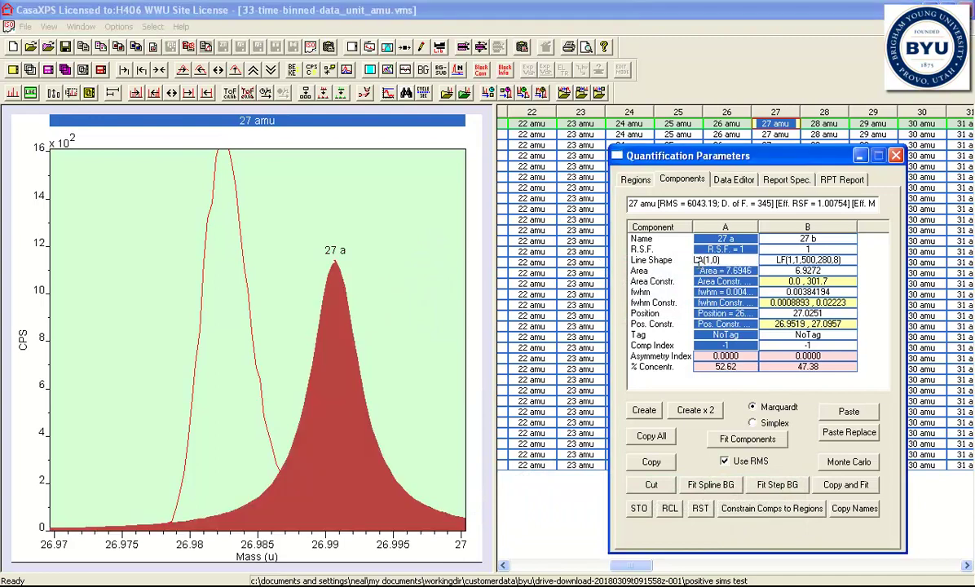
left_click(700, 270)
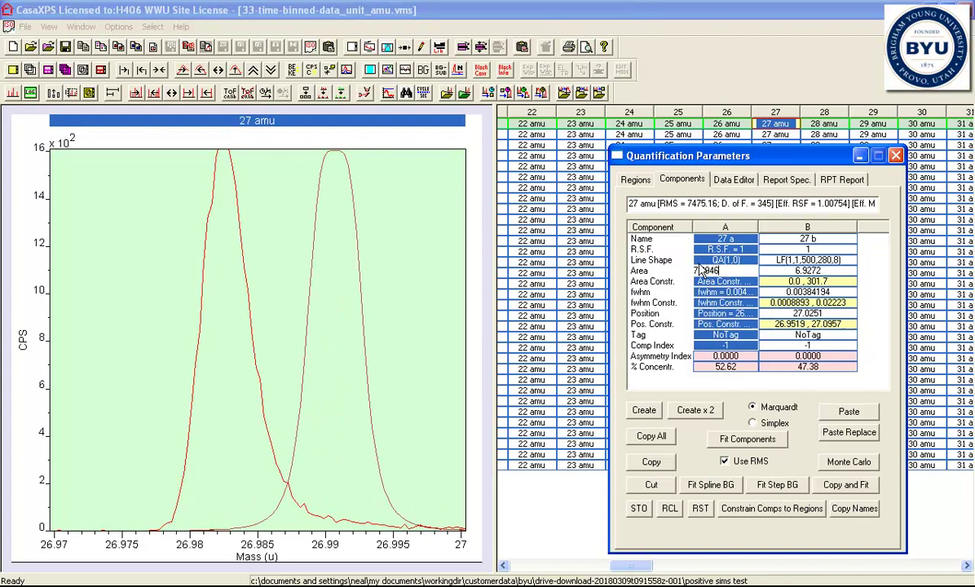
Change component 27 a to QA(1,80) and lower its peak to about 1470 CPS
left_click(670, 247)
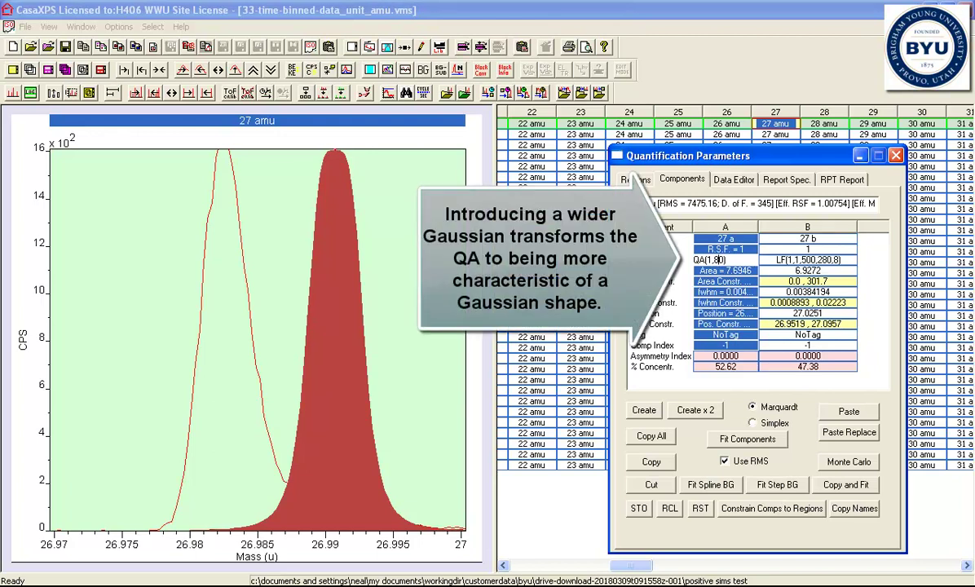
key("Return")
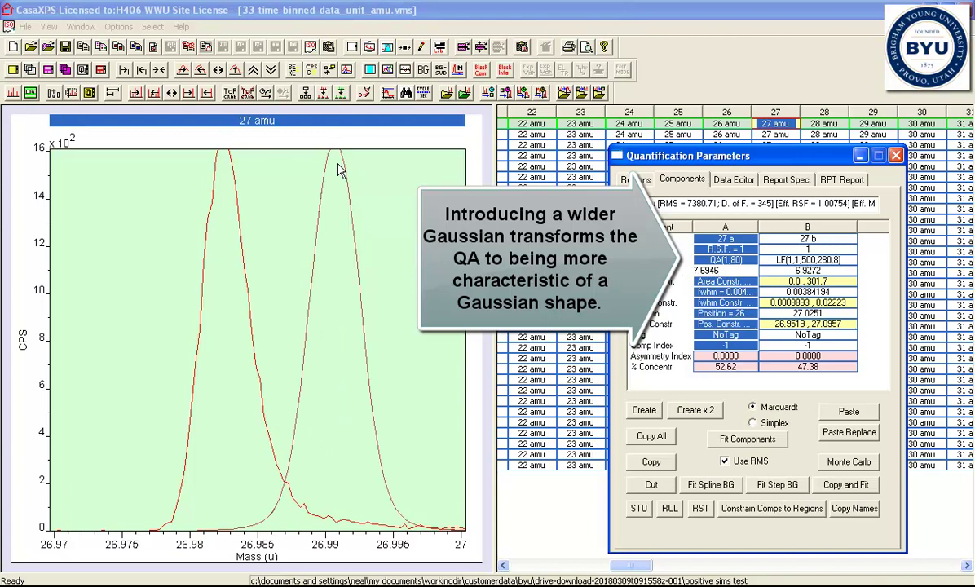
left_click_drag(342, 159, 346, 201)
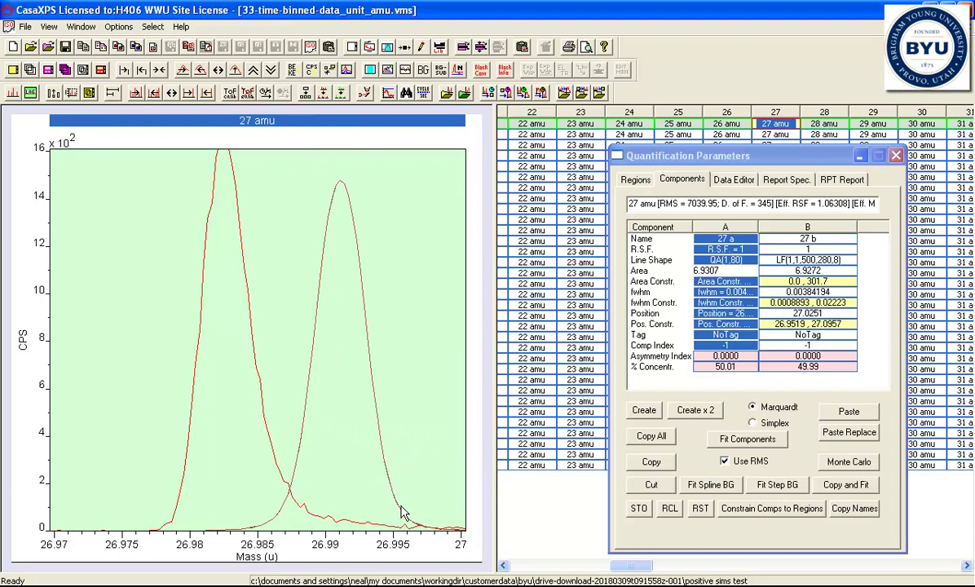
Set component 27 a to QA(1,0.6,80) and move it onto the peak near 26.982 u
double_click(720, 261)
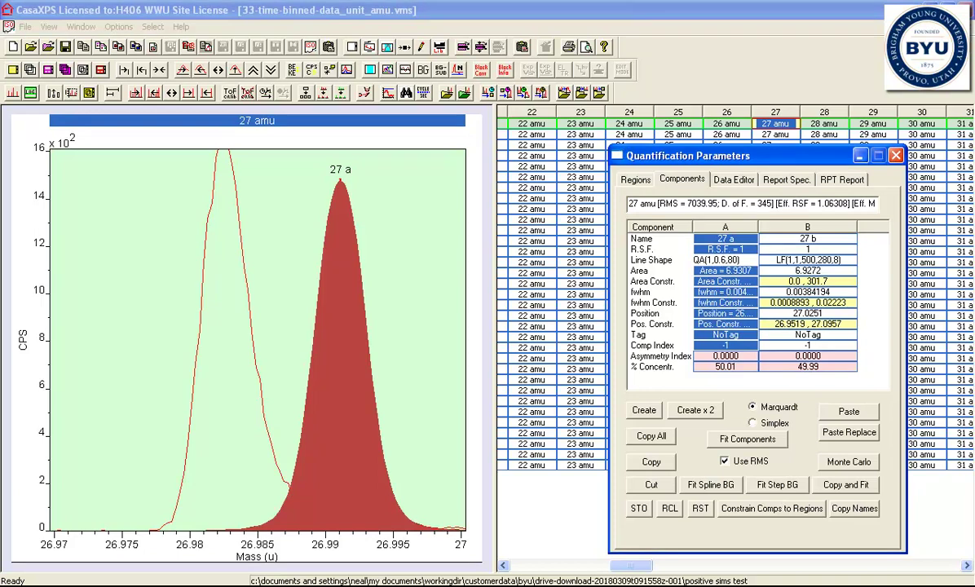
double_click(731, 269)
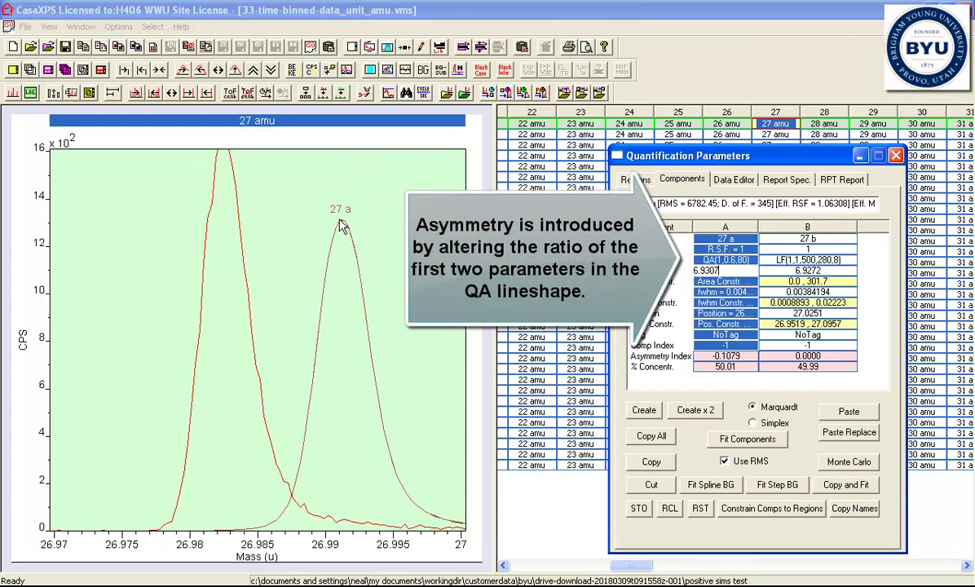
left_click_drag(344, 228, 249, 230)
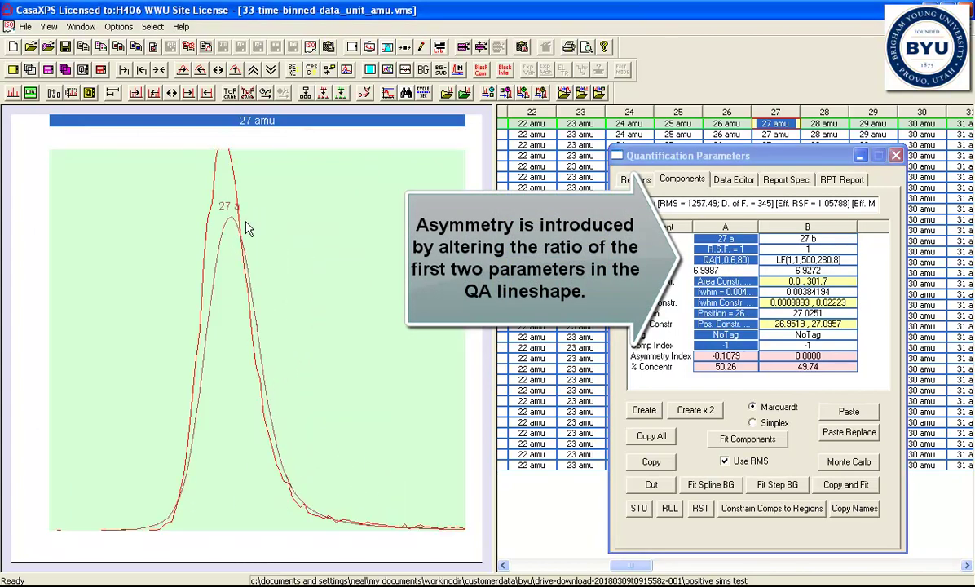
Change 27 a to QA(1.6,0.6,80) and fit the components, reaching RMS 318.587
left_click(719, 265)
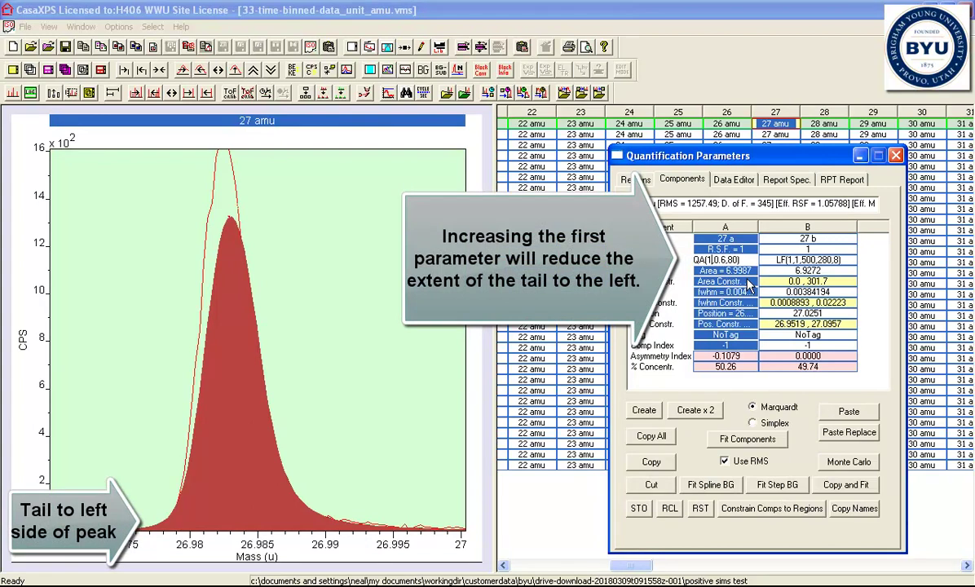
type(".6")
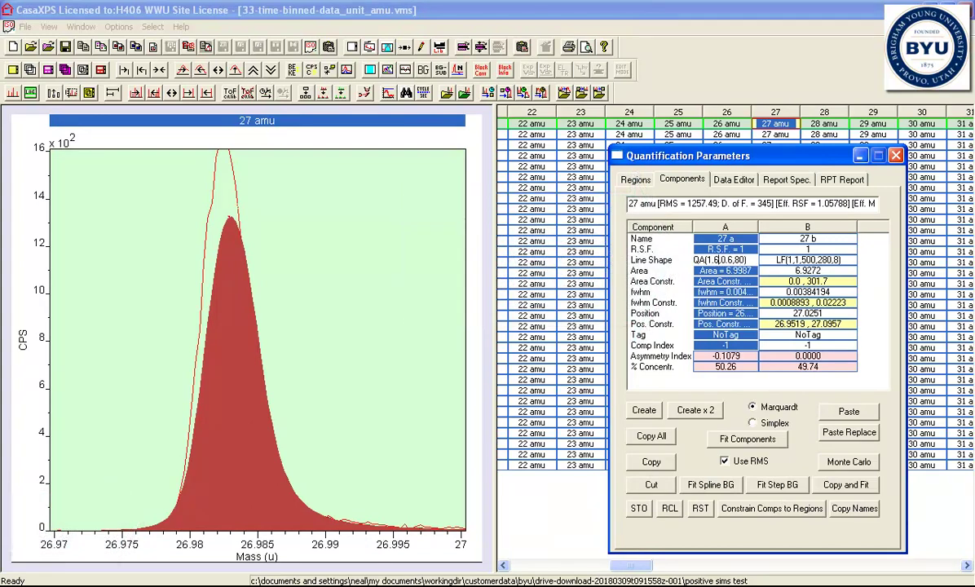
key("Return")
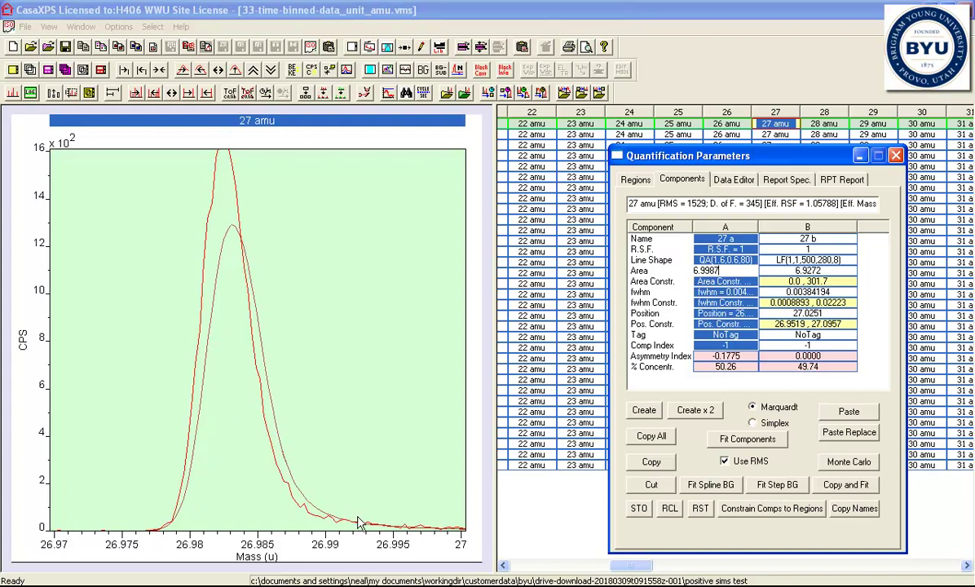
left_click(717, 439)
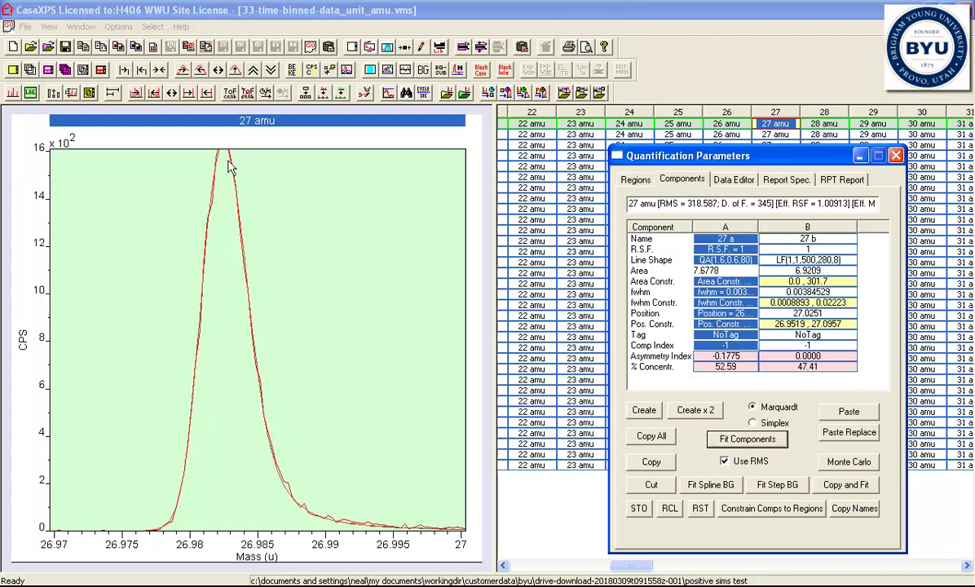
left_click(236, 71)
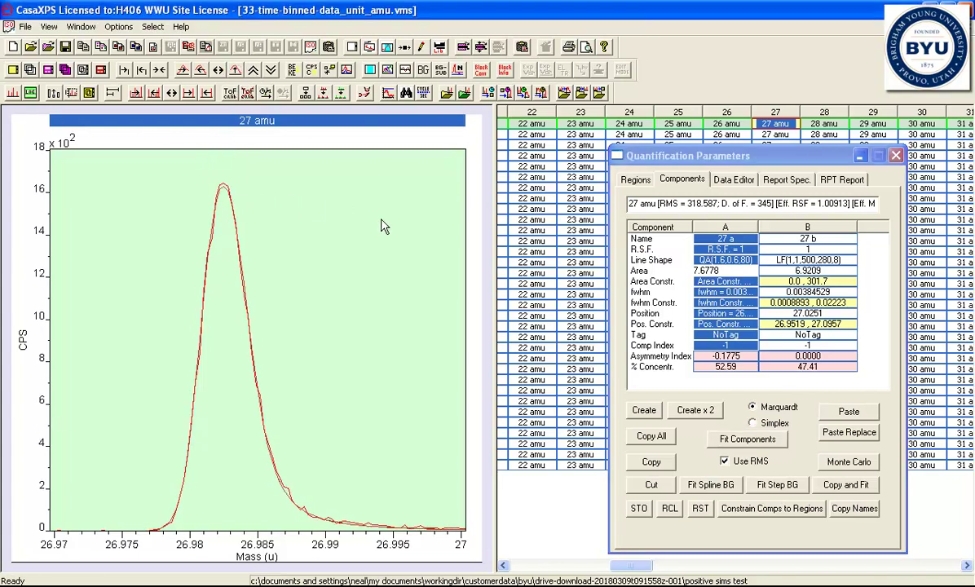
Replace component 27 b's LF line shape with symmetric QA(1,80) and refit, giving RMS 327.206
left_click(155, 69)
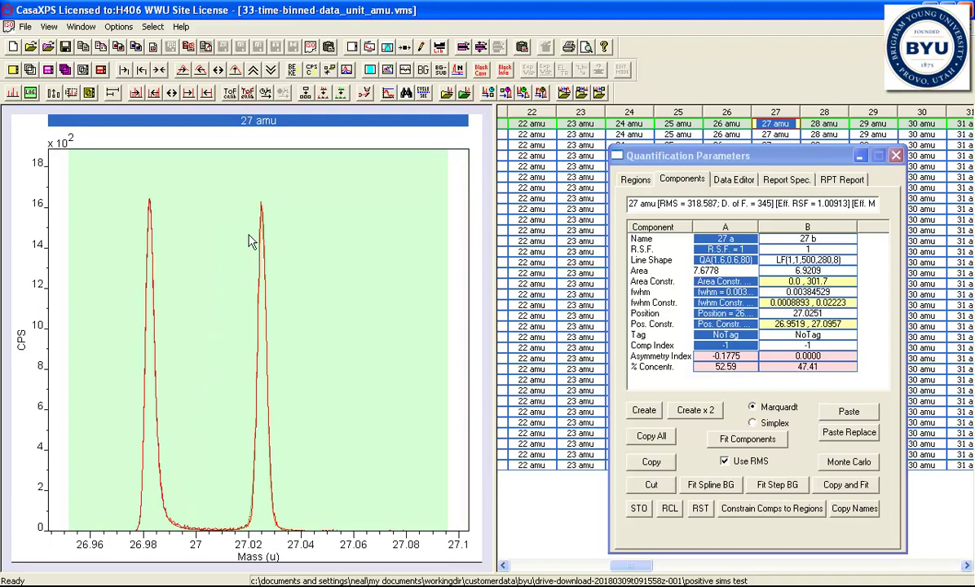
left_click(209, 190)
mouse_move(293, 383)
left_mouse_down()
mouse_move(304, 514)
mouse_move(319, 530)
left_mouse_up()
left_click(298, 388)
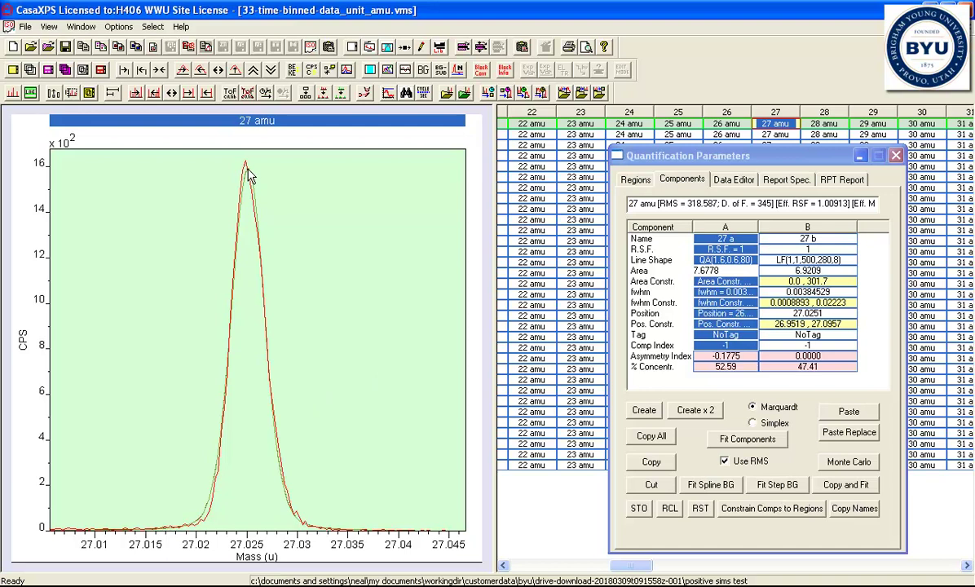
left_click(798, 263)
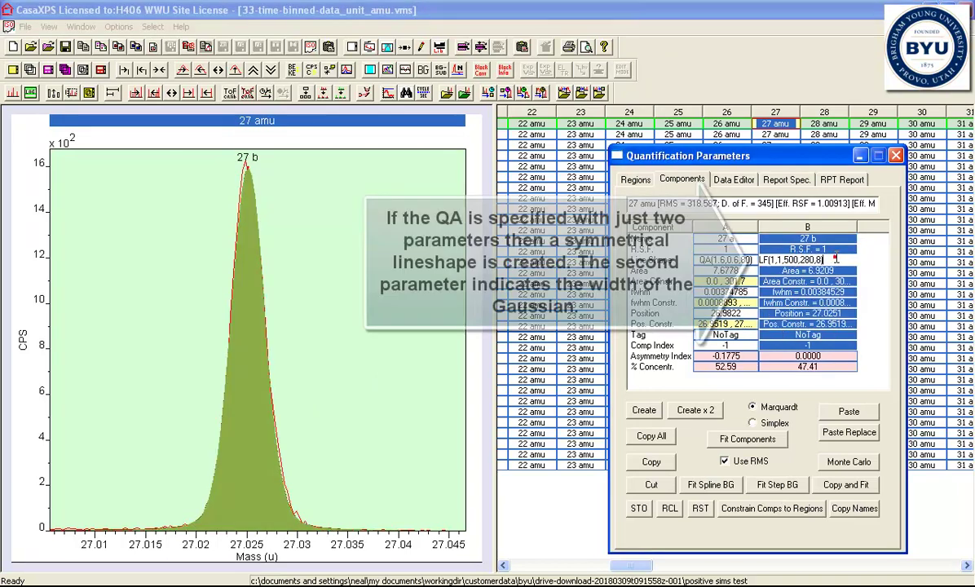
type("Q")
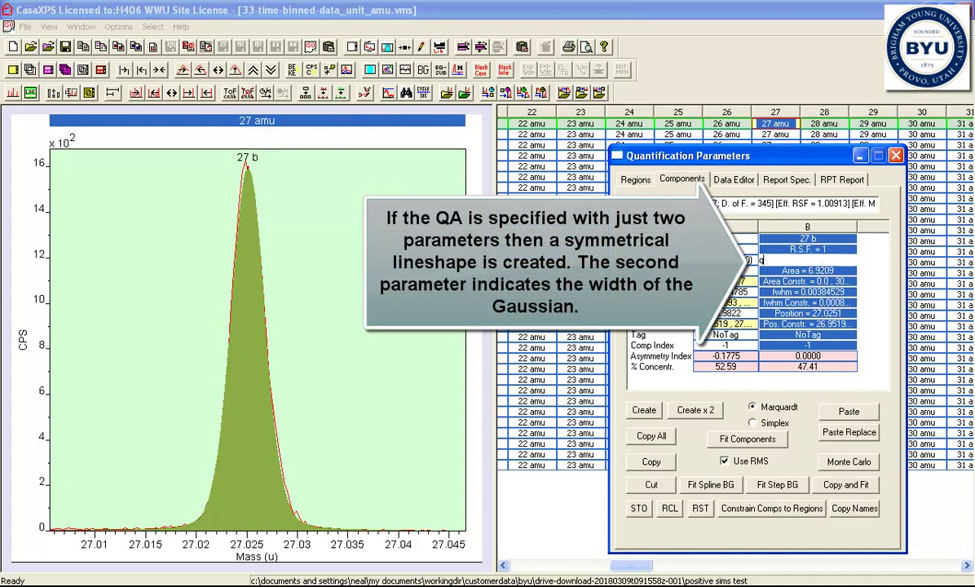
type("a(1,80")
key("Return")
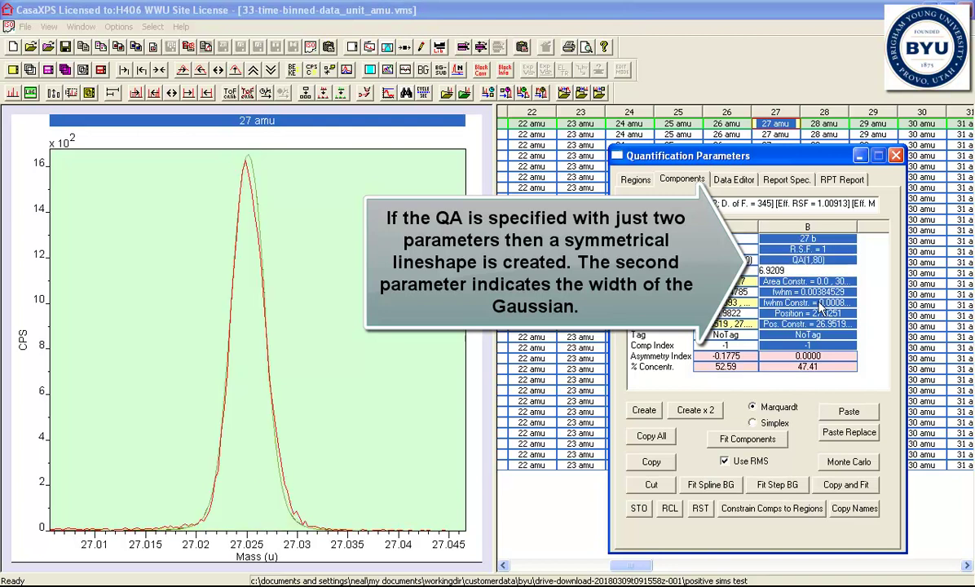
left_click(748, 438)
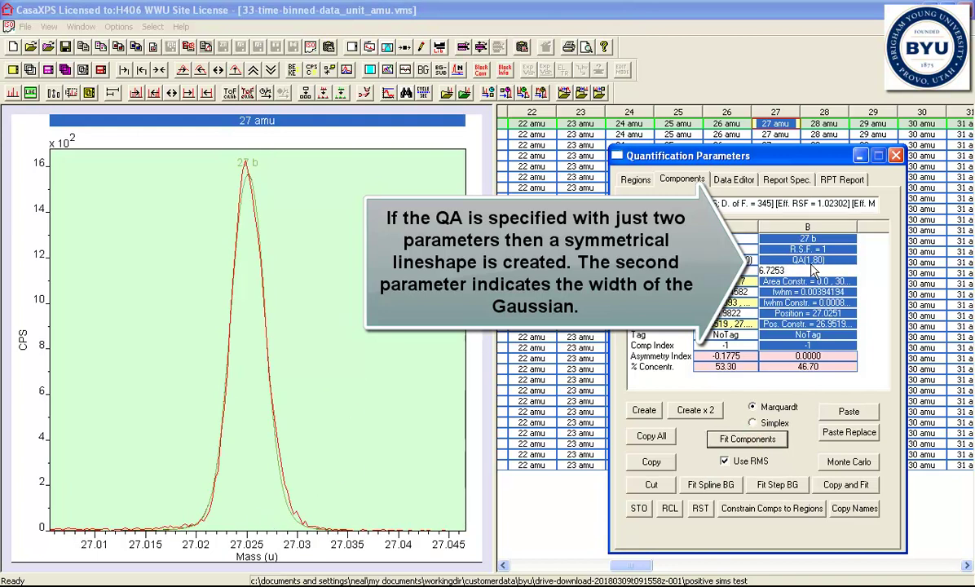
left_click(787, 259)
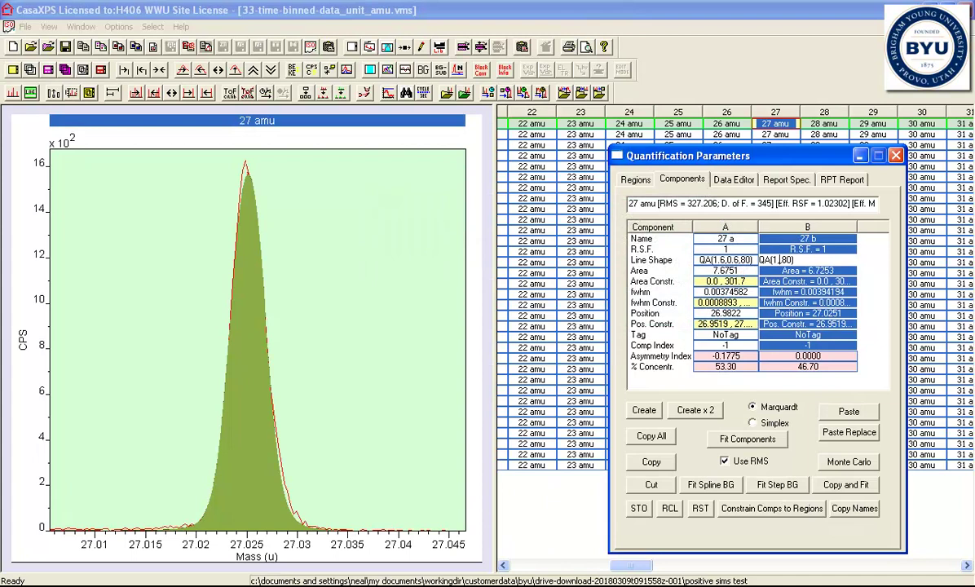
key("Return")
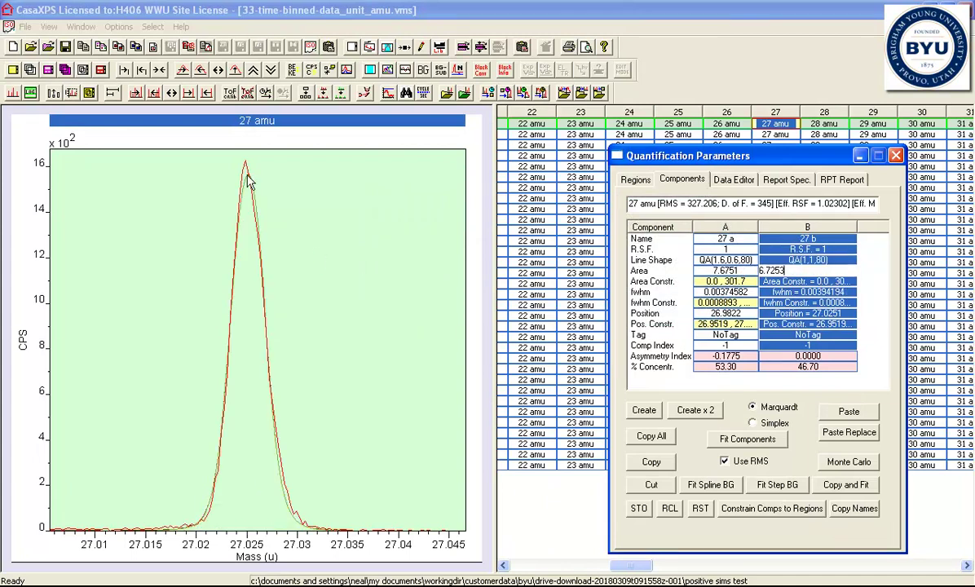
Refit the two QA(1,80) components, show the fit residual, and zoom in on the 27.025 u peak
left_click(746, 438)
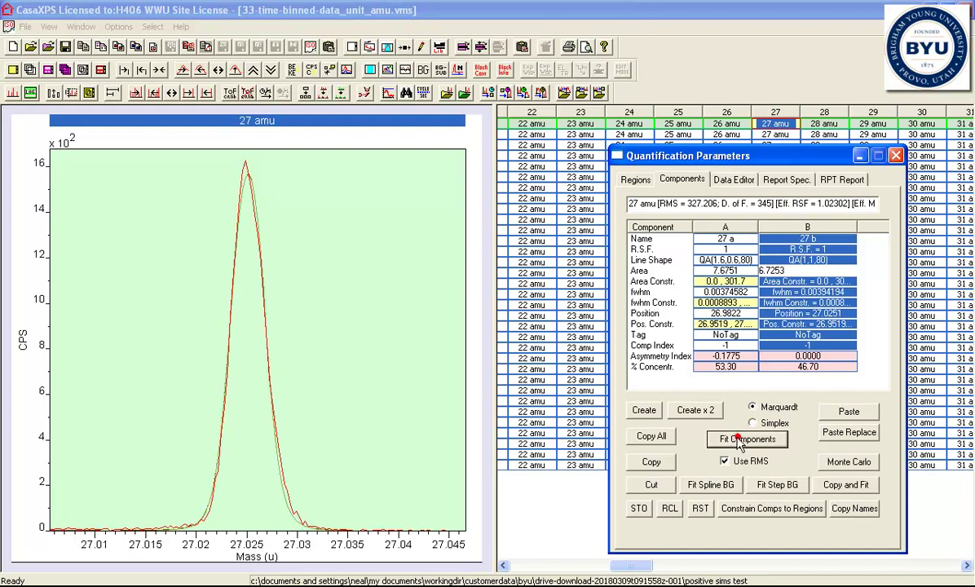
left_click(199, 70)
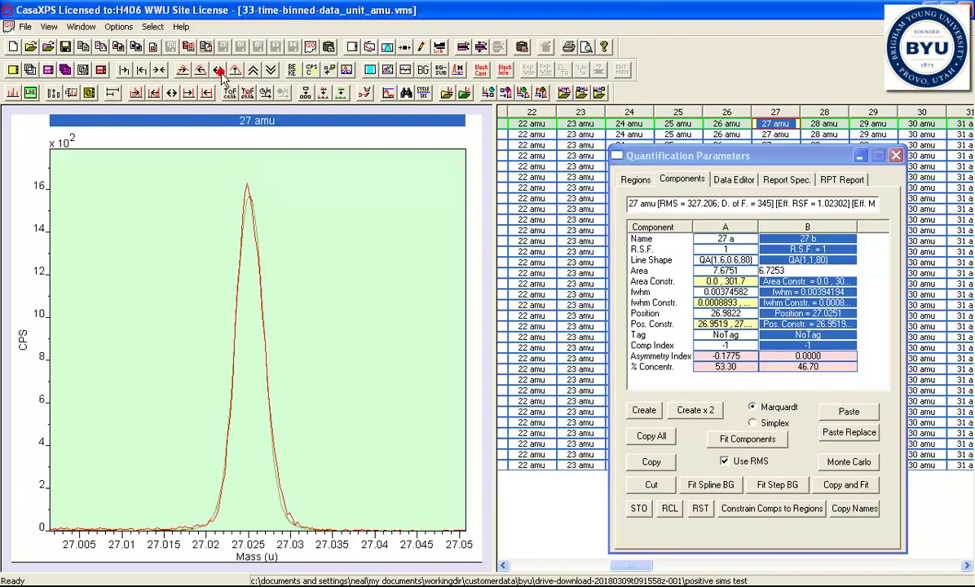
left_click(158, 70)
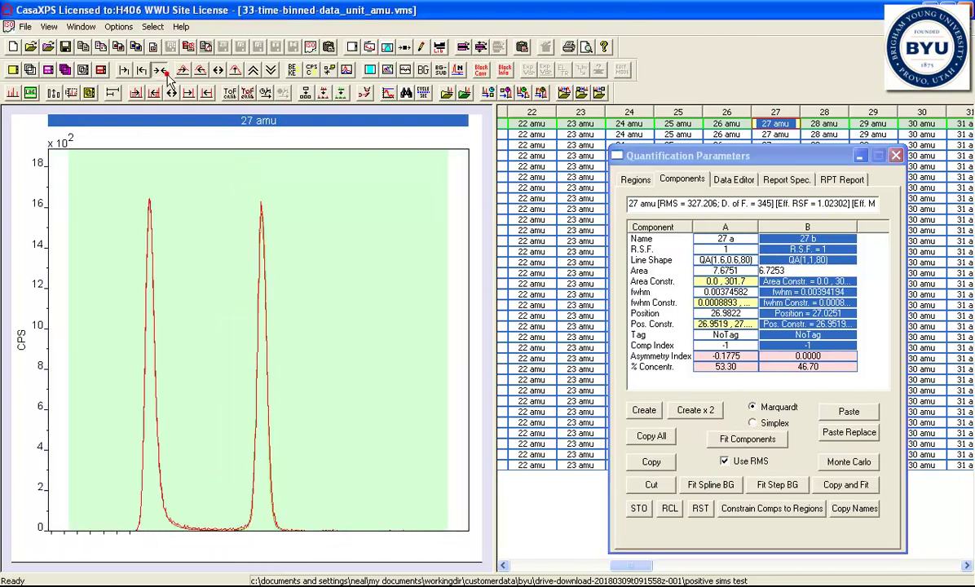
left_click(388, 70)
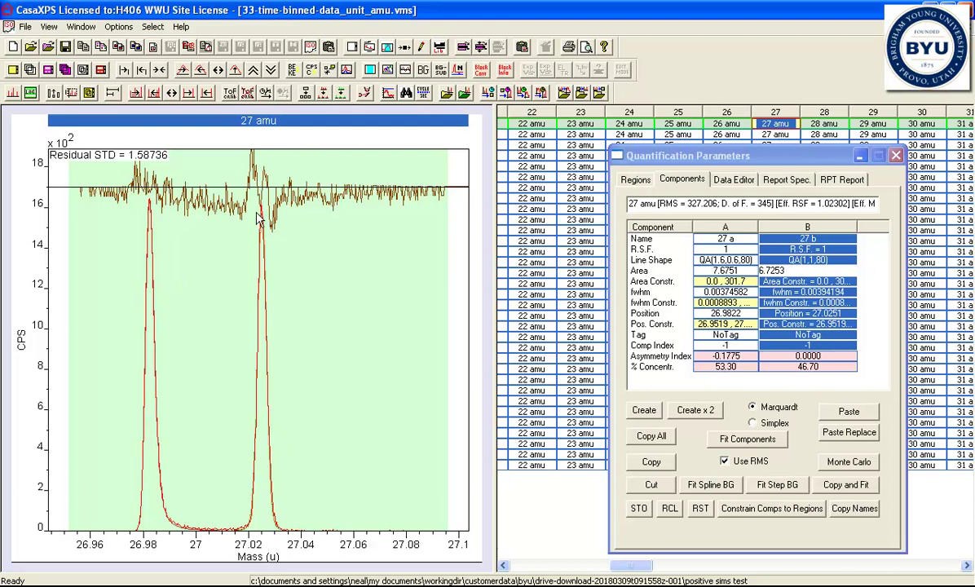
left_click_drag(230, 190, 309, 552)
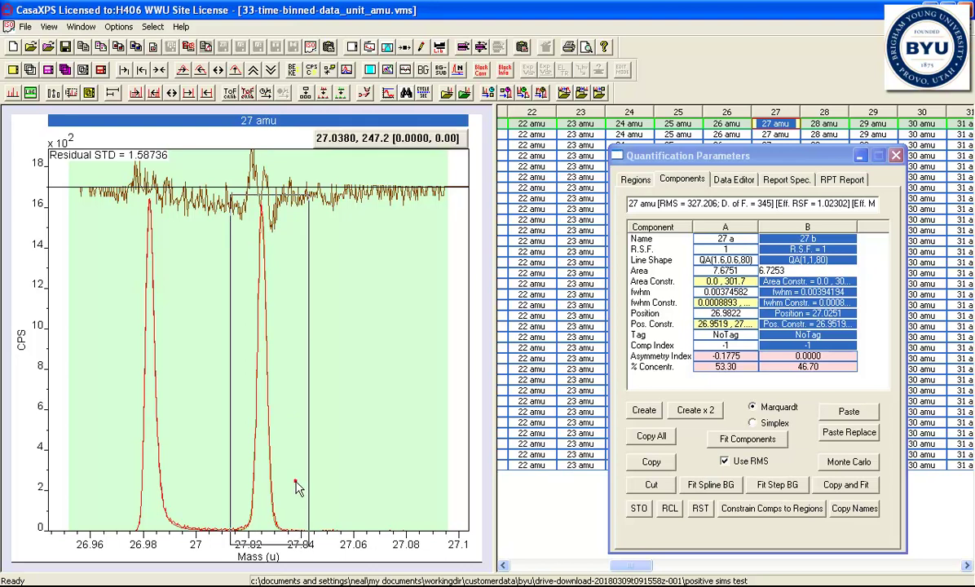
left_click(276, 448)
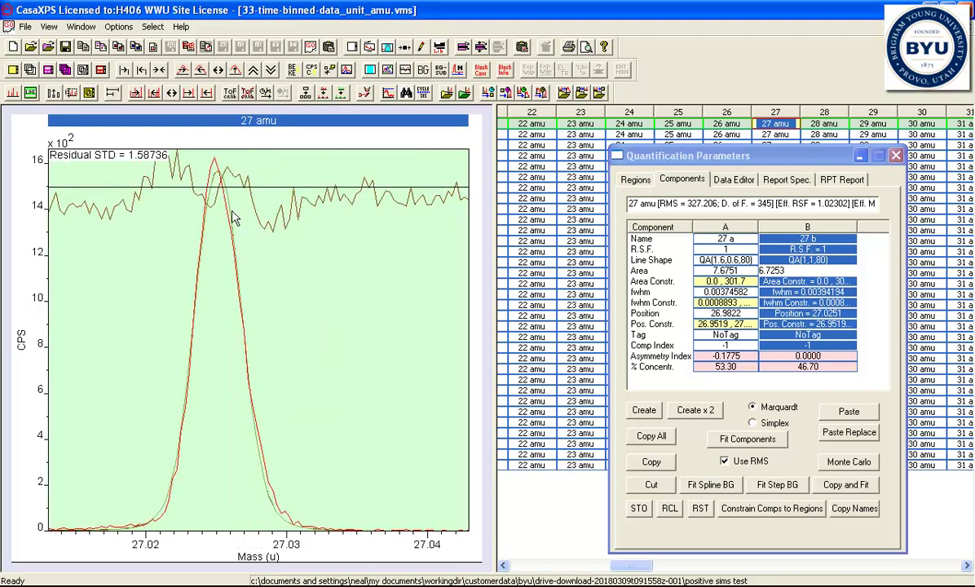
Shift 27 b to about 27.0246, paste a copy as component C on the right, and refit
left_click(215, 165)
left_click_drag(220, 317, 210, 308)
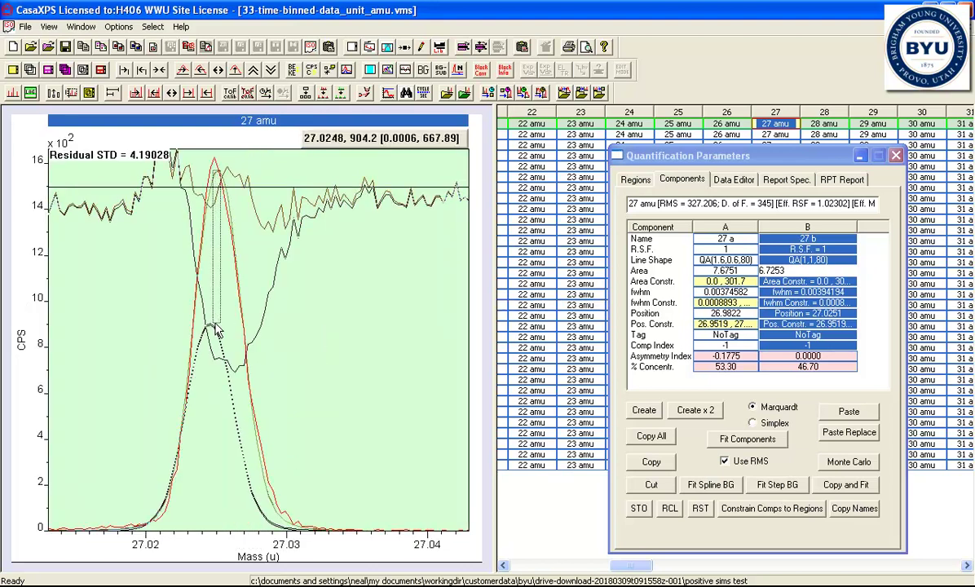
left_click(644, 463)
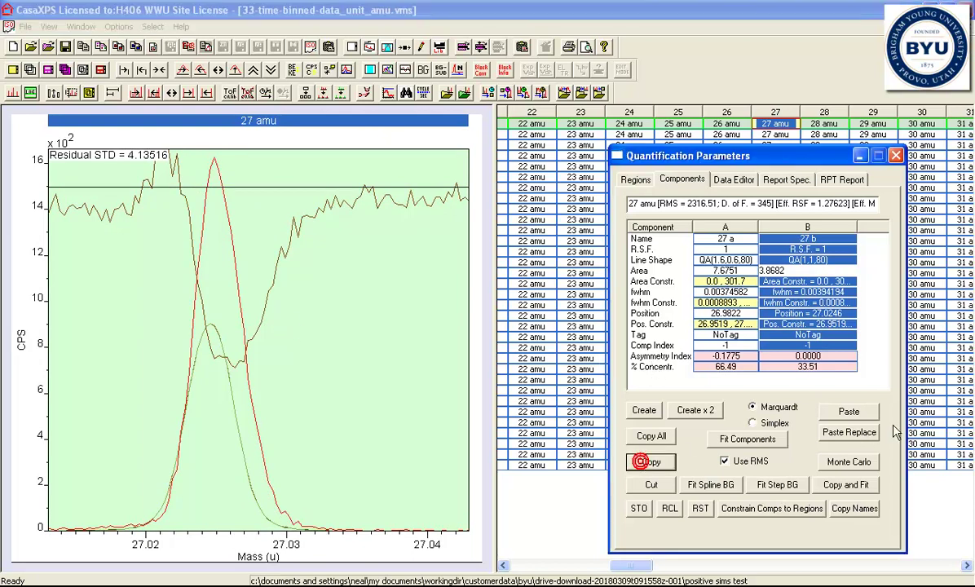
left_click(848, 411)
left_click_drag(210, 333, 233, 412)
left_click(733, 440)
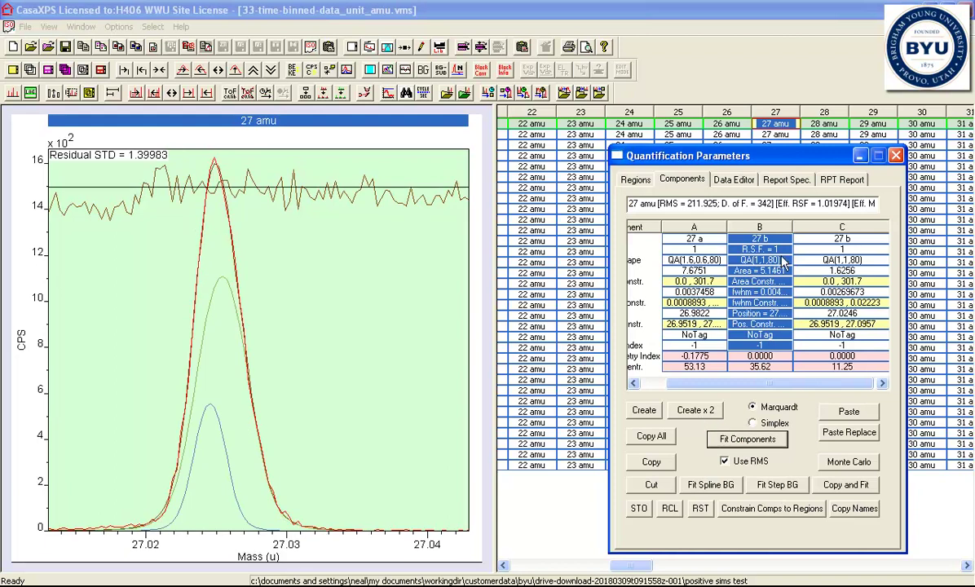
left_click(156, 70)
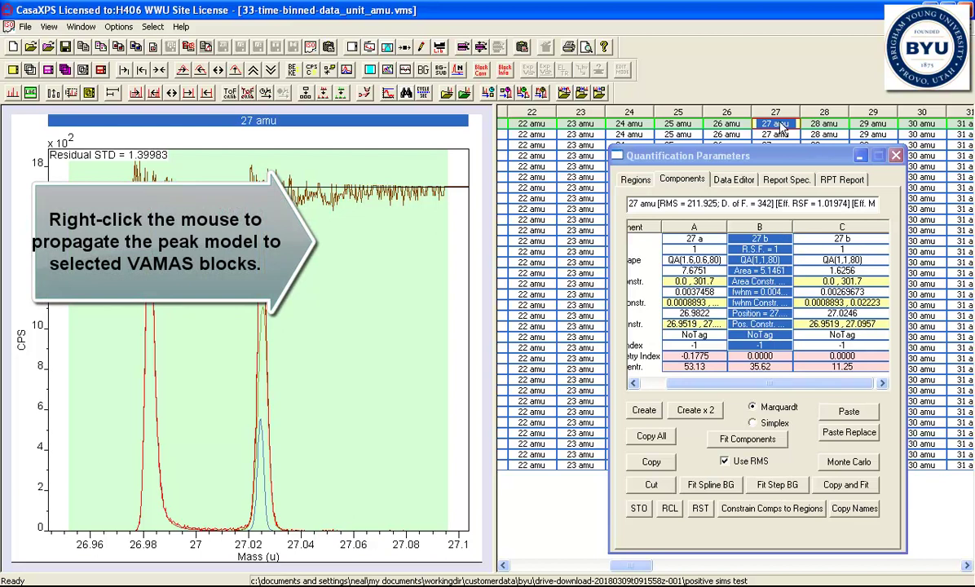
Propagate Regions and Components to all selected 27 amu blocks, auto-fitting to RMS 211.922
left_click(724, 110)
right_click(351, 240)
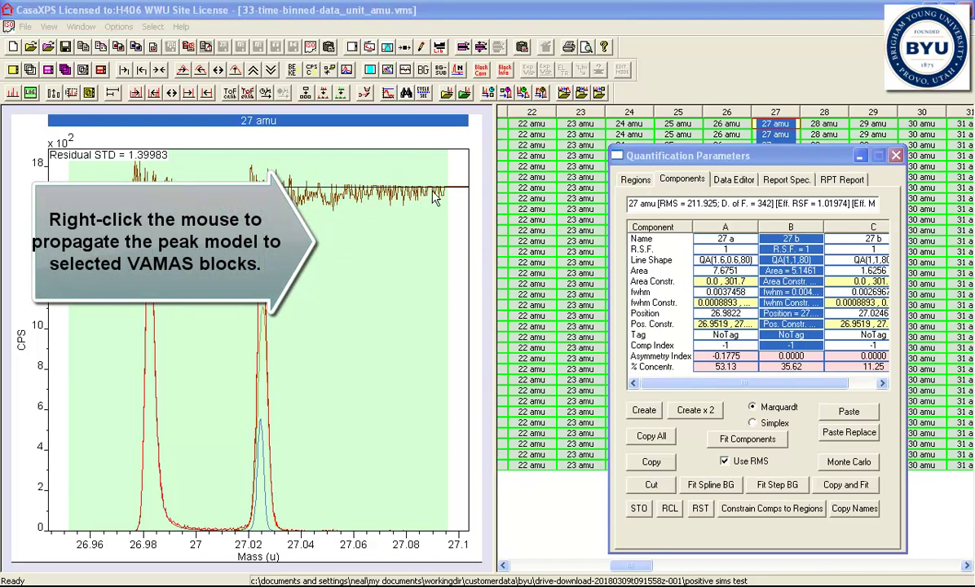
left_click(341, 163)
left_click(330, 183)
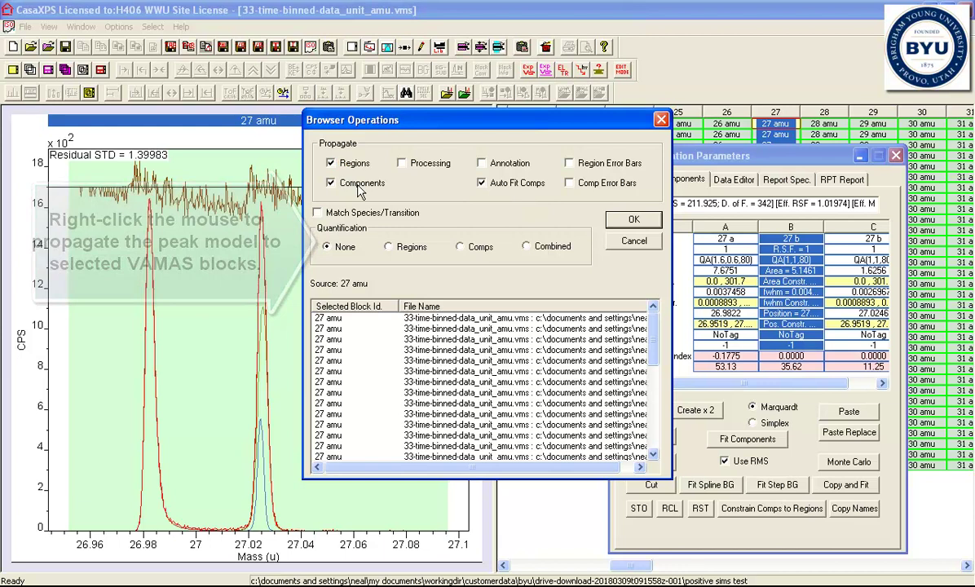
left_click(634, 220)
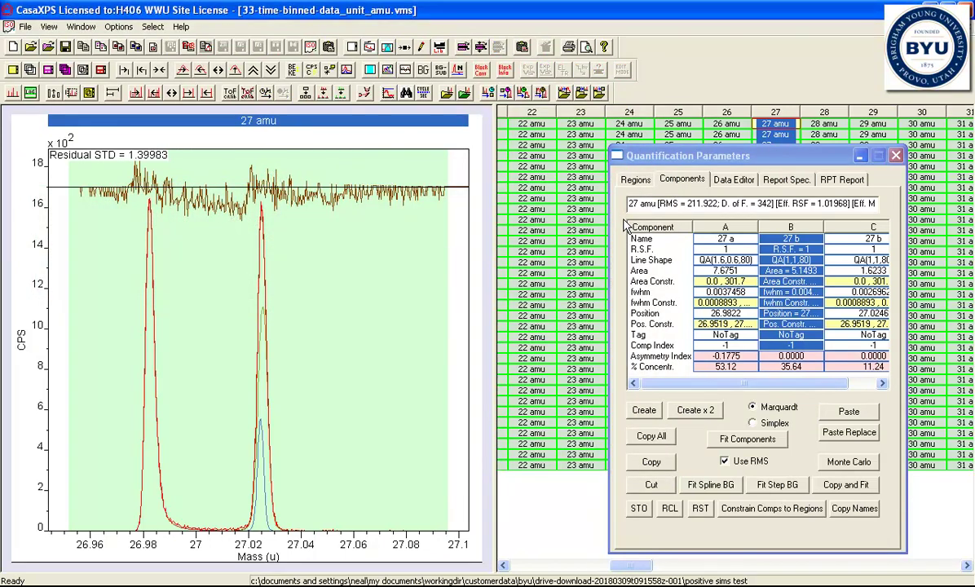
left_click_drag(694, 159, 529, 180)
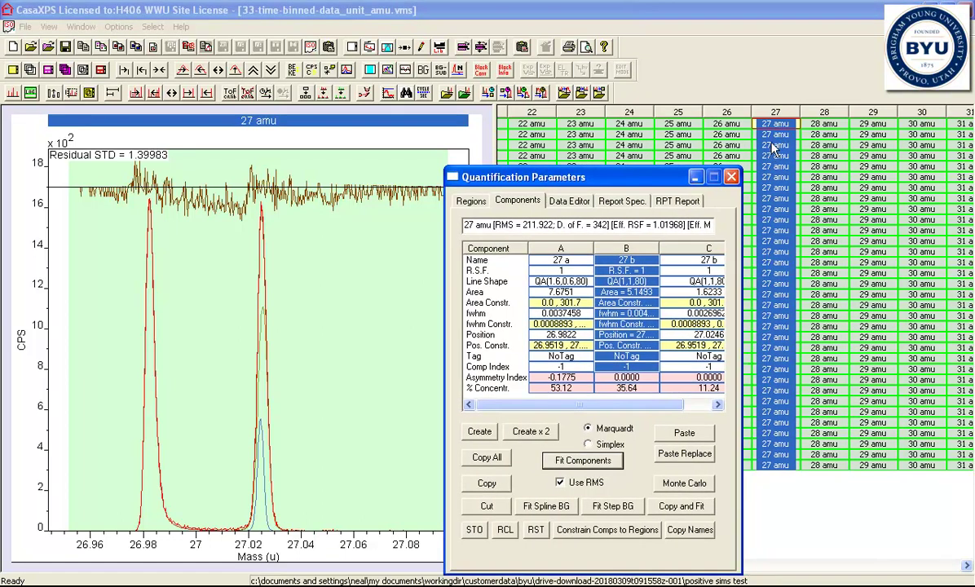